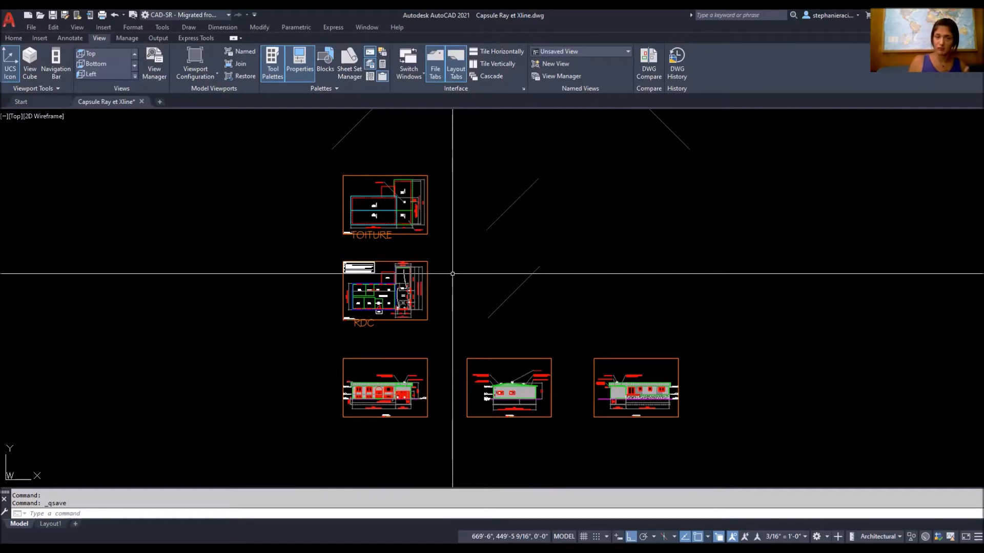
- Make AXE the current layer
middle_drag(538, 226, 518, 299)
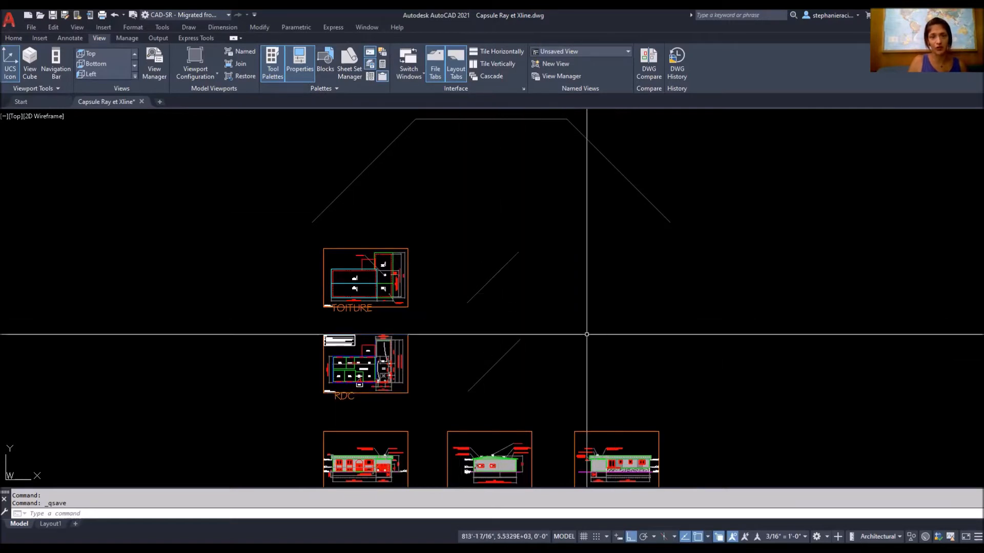
click(12, 39)
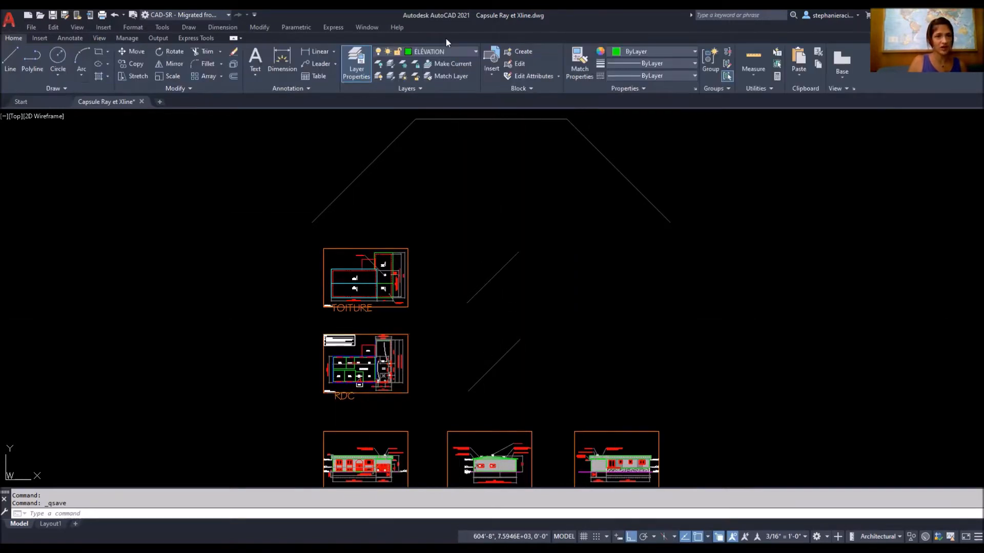
click(469, 51)
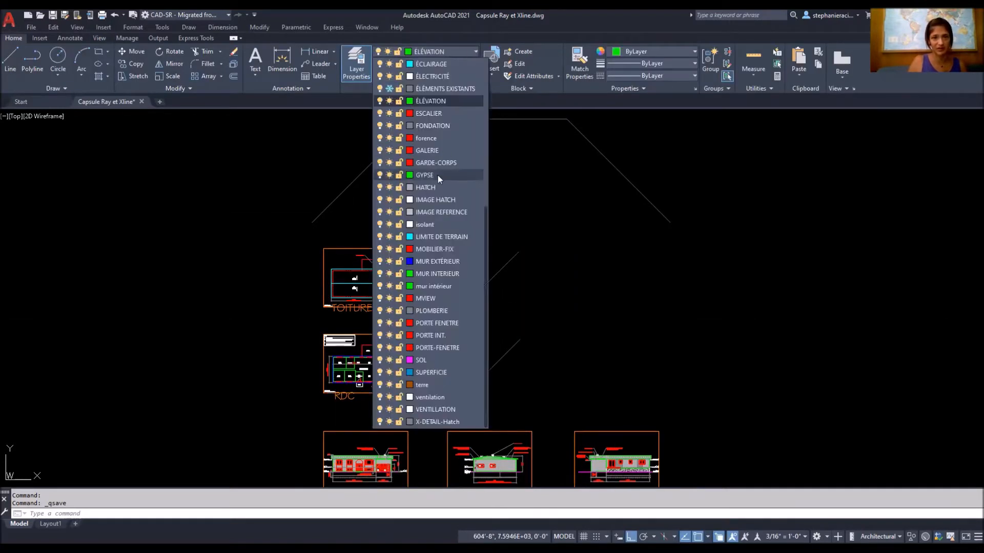
scroll(453, 200, up, 7)
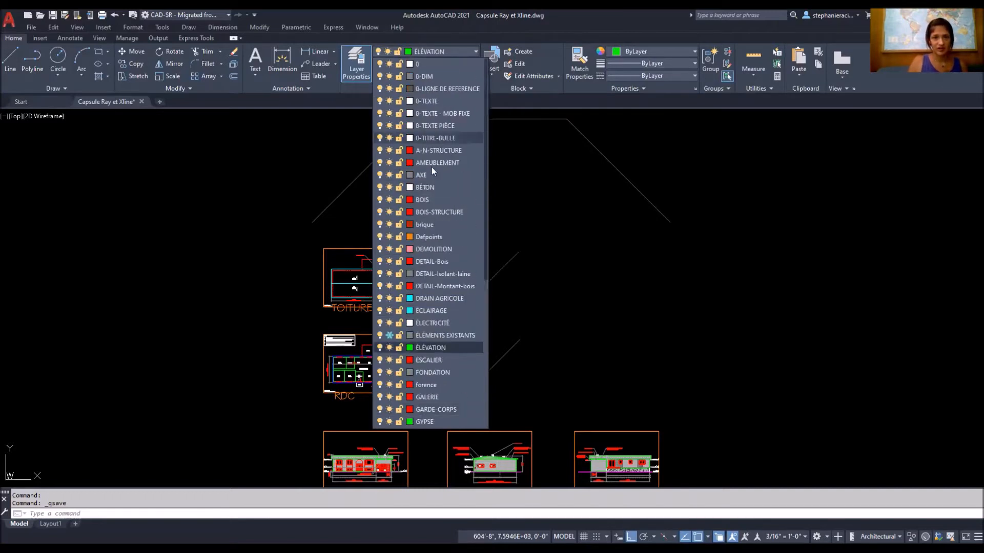
click(427, 176)
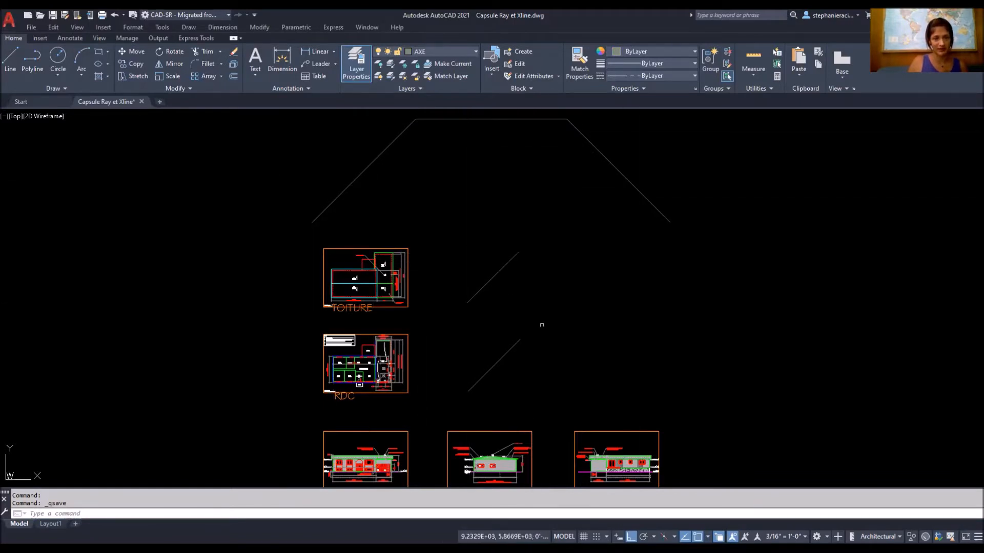
- Examine the front and side elevations and the RDC floor plan, and how the sheets line up with each other
middle_drag(534, 385, 537, 344)
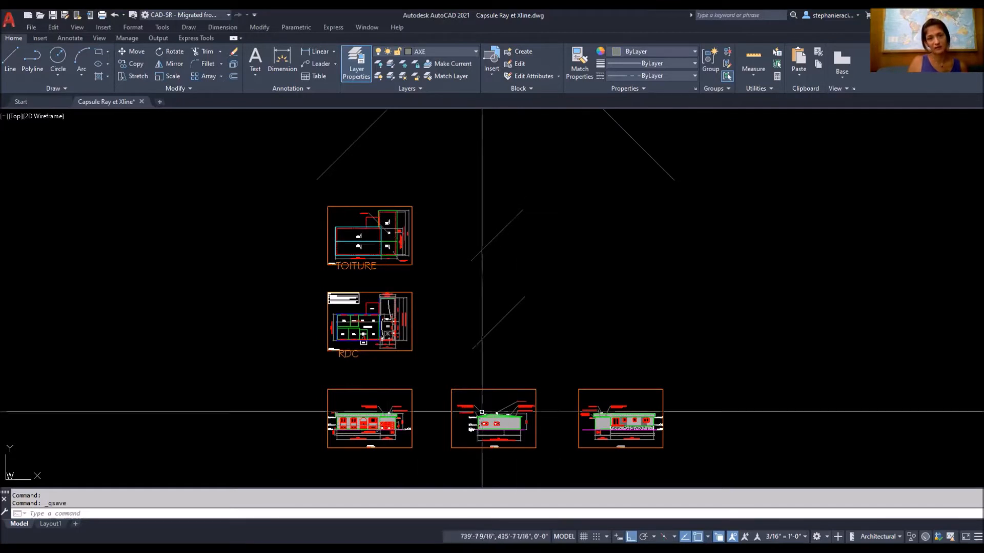
scroll(425, 392, up, 6)
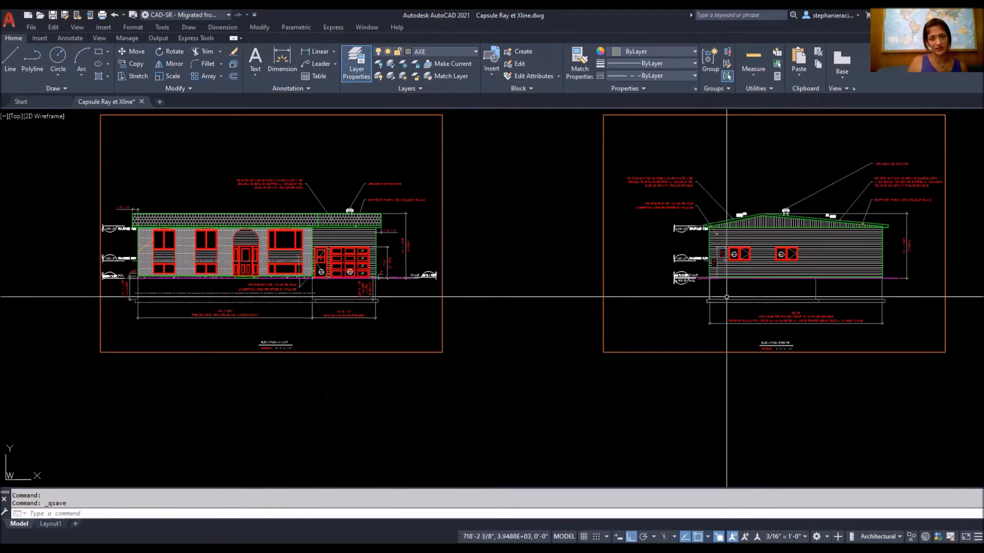
scroll(530, 318, down, 2)
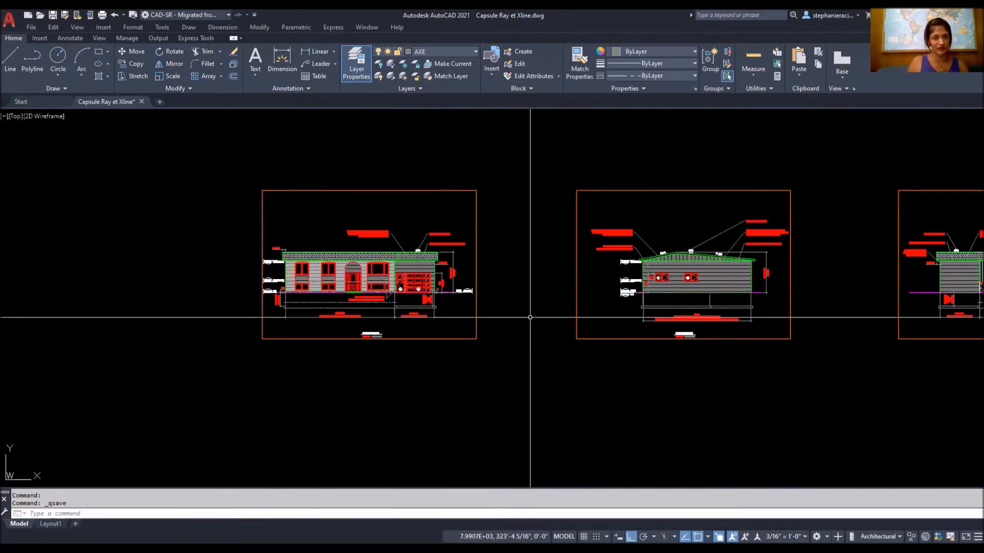
scroll(448, 281, up, 4)
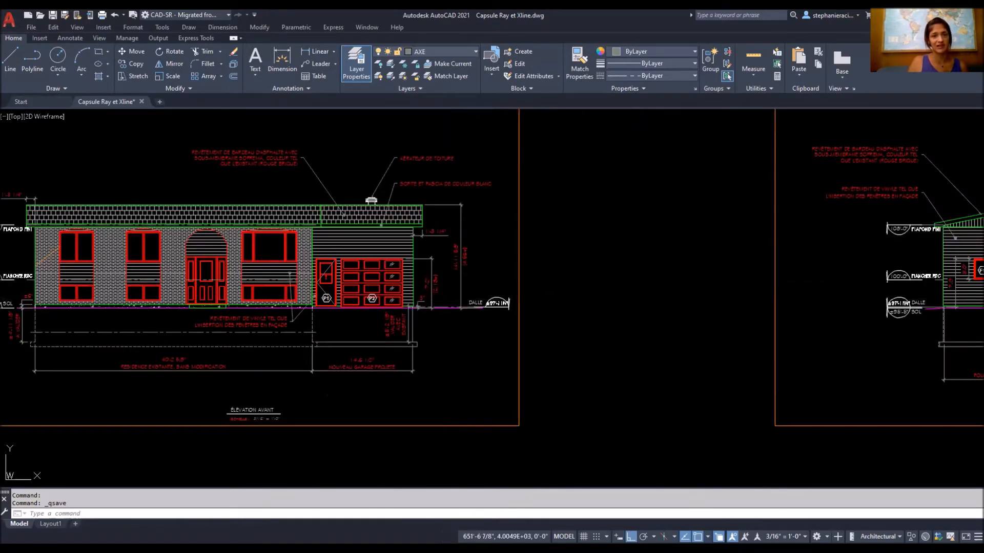
scroll(564, 295, down, 2)
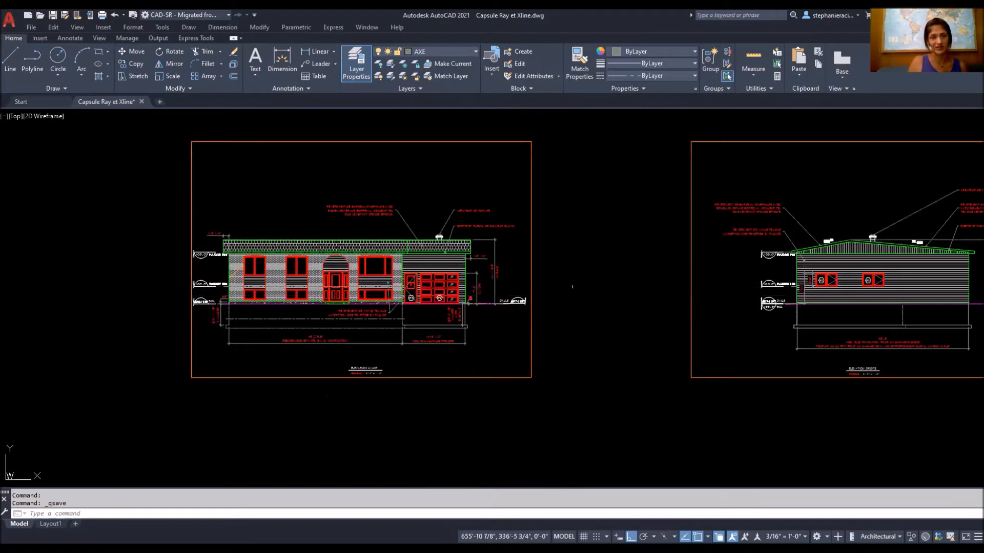
middle_drag(500, 330, 404, 334)
scroll(405, 334, down, 2)
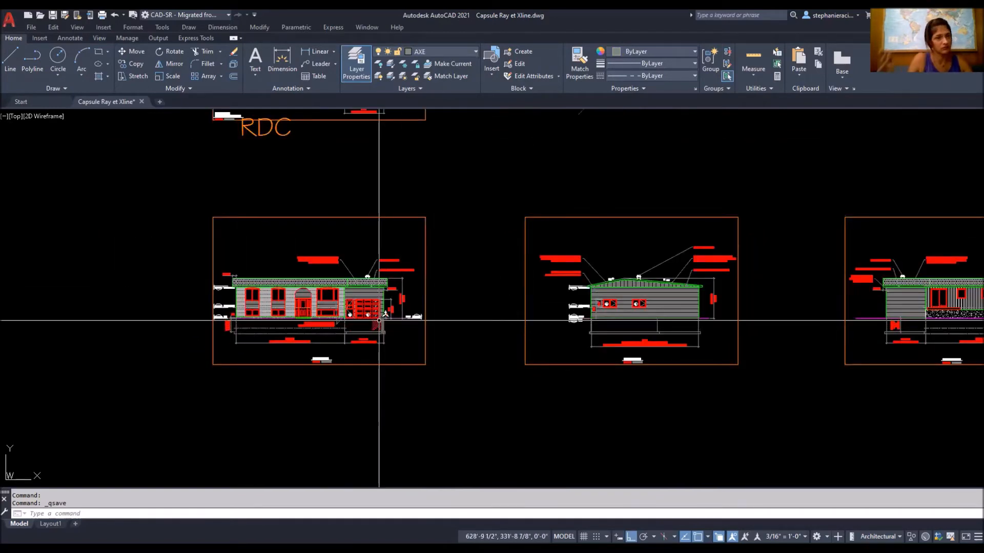
scroll(337, 330, down, 3)
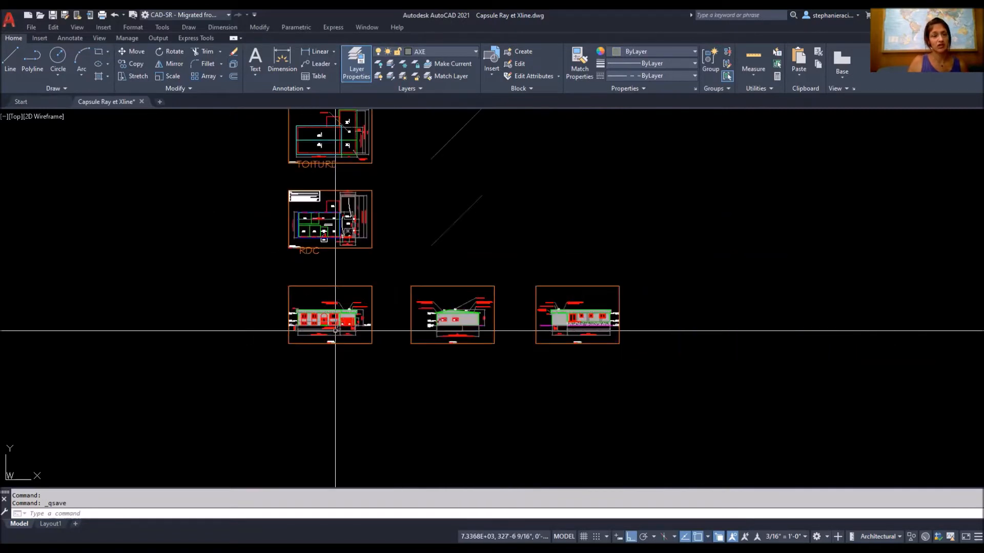
middle_drag(572, 249, 578, 332)
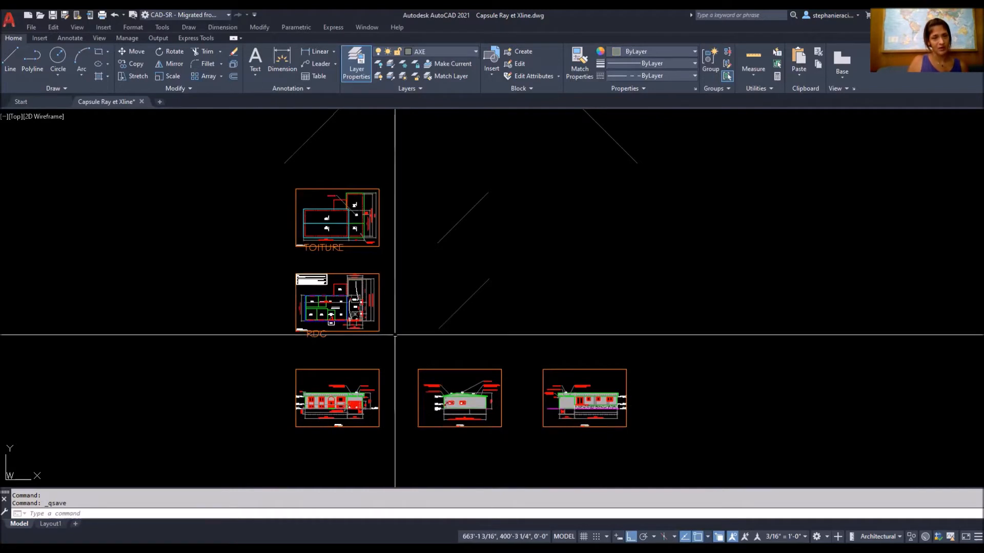
scroll(315, 318, up, 5)
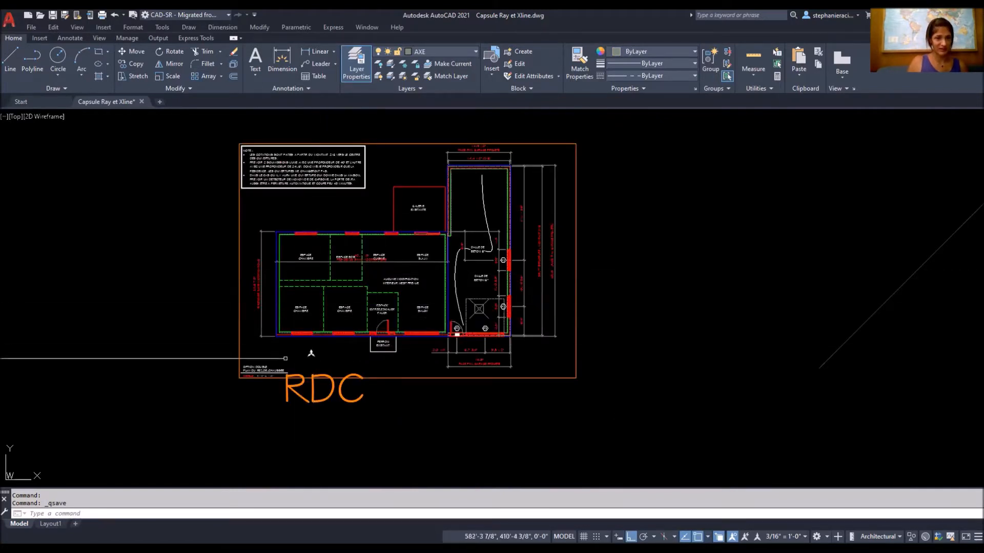
scroll(546, 398, down, 4)
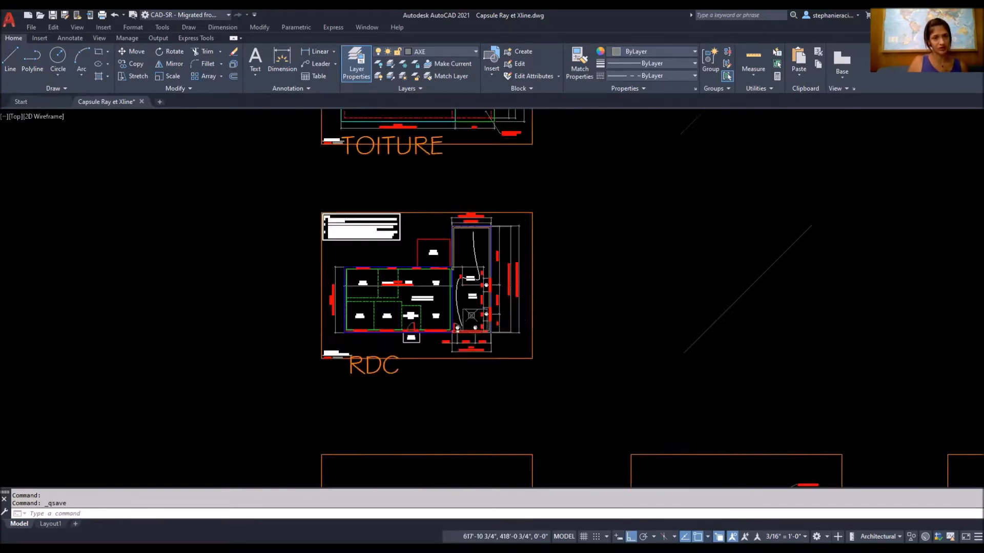
scroll(440, 283, up, 2)
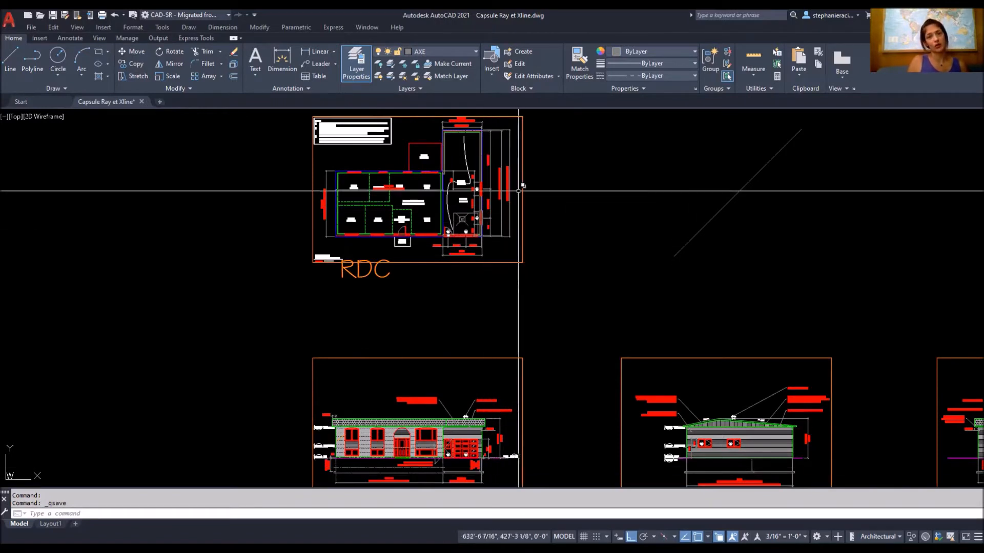
scroll(597, 328, down, 4)
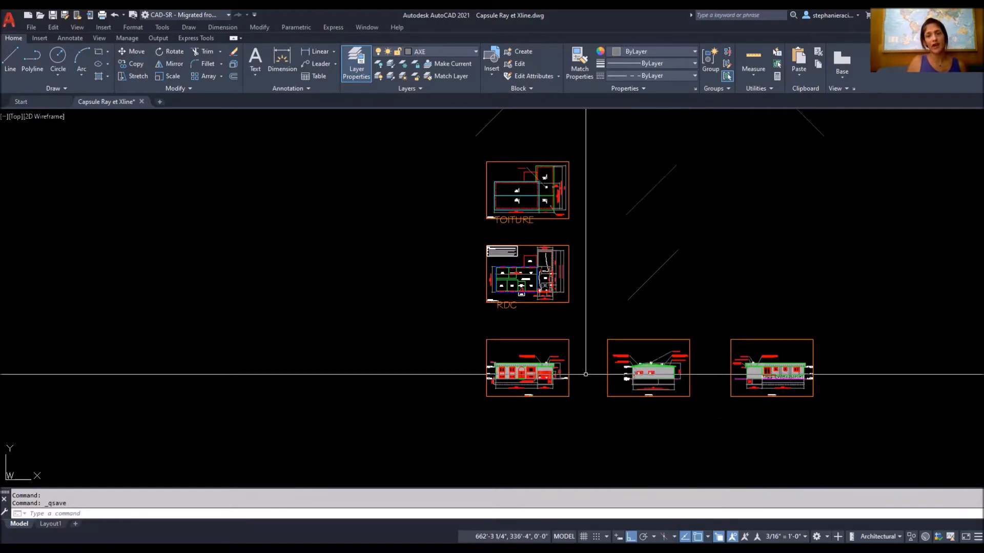
middle_drag(795, 238, 726, 315)
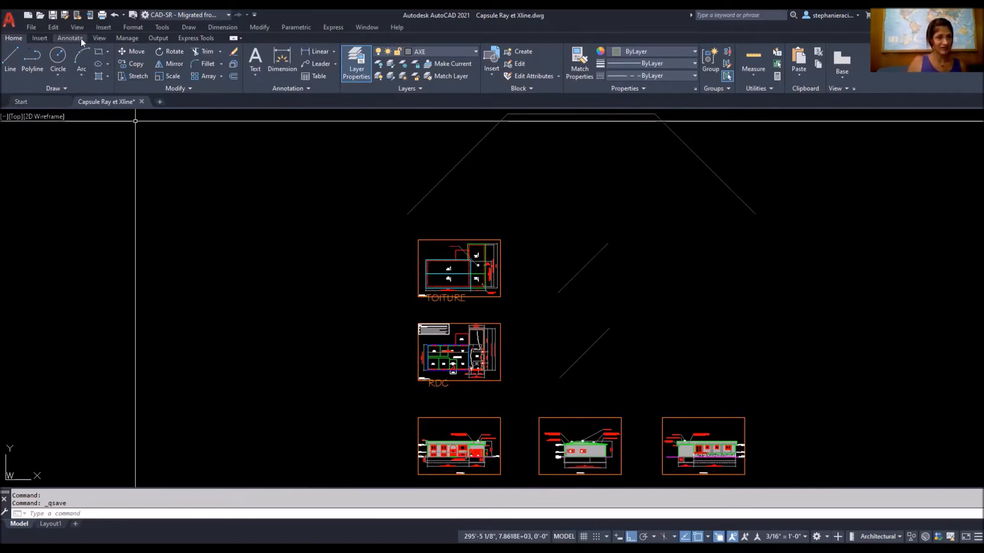
- Split the model space into two vertical viewports
click(100, 38)
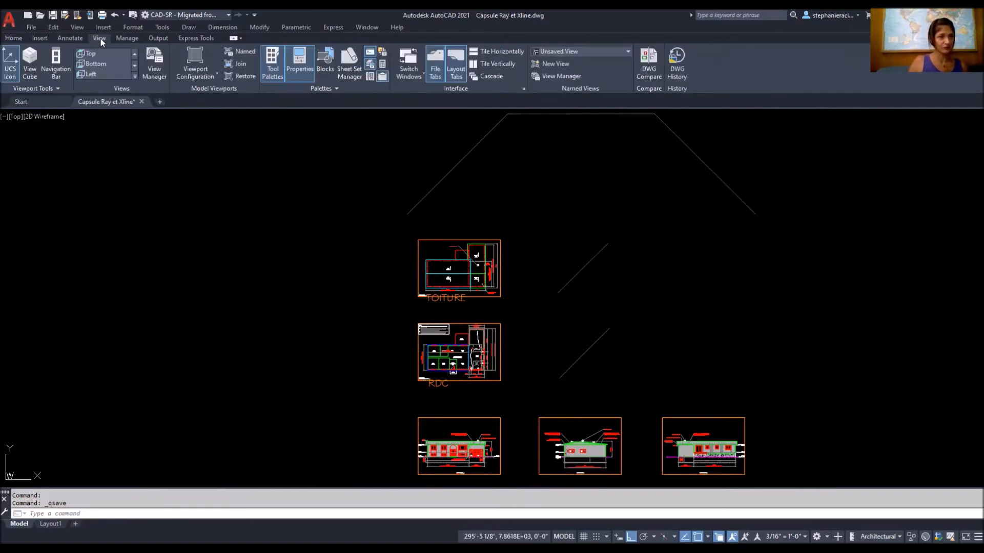
click(217, 75)
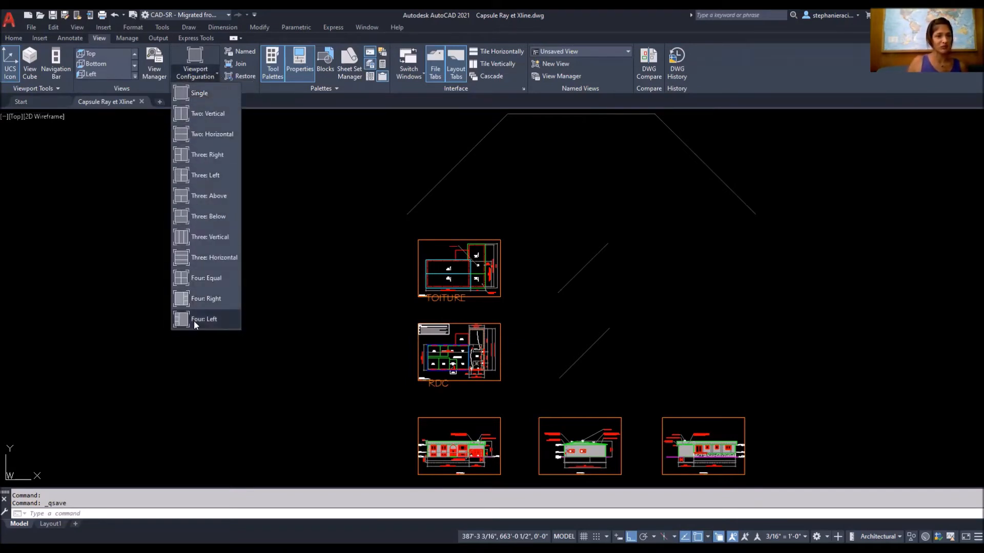
click(214, 115)
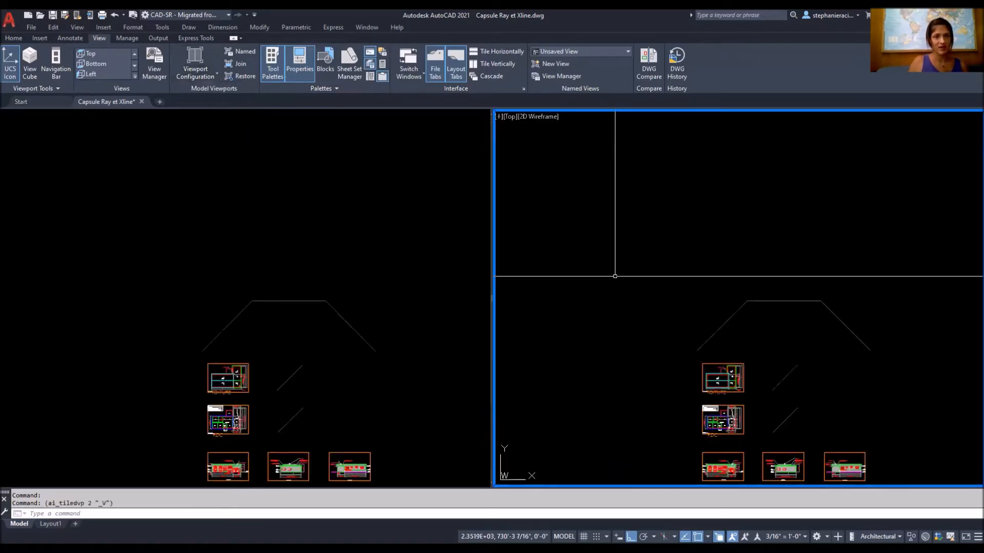
- Frame the whole RDC floor plan in the left viewport
click(289, 197)
scroll(287, 198, down, 3)
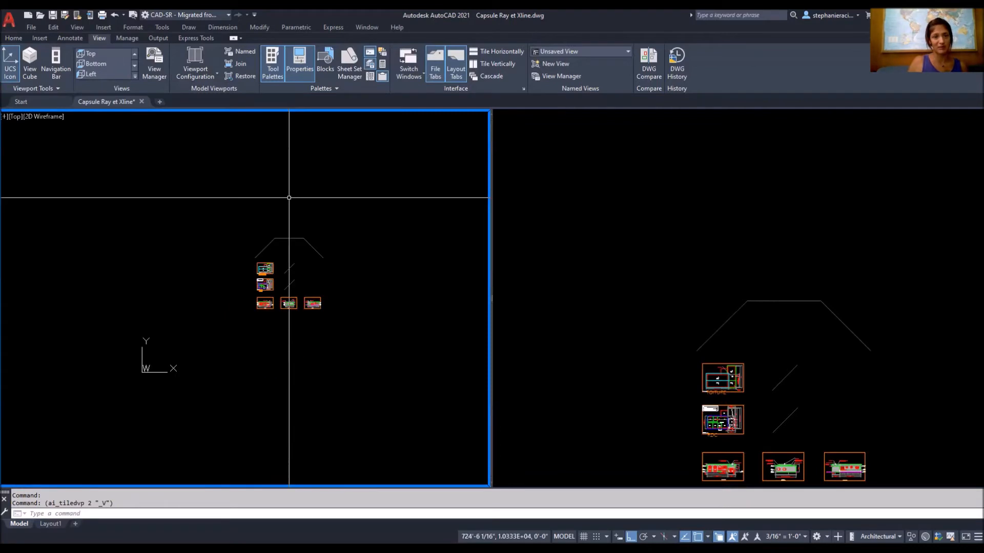
scroll(259, 283, up, 3)
scroll(282, 251, up, 4)
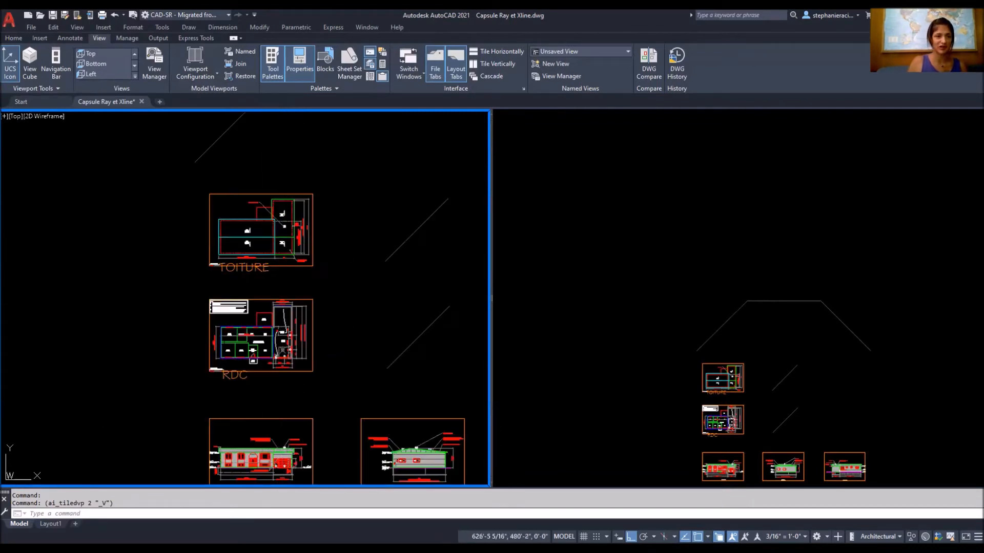
scroll(275, 314, up, 5)
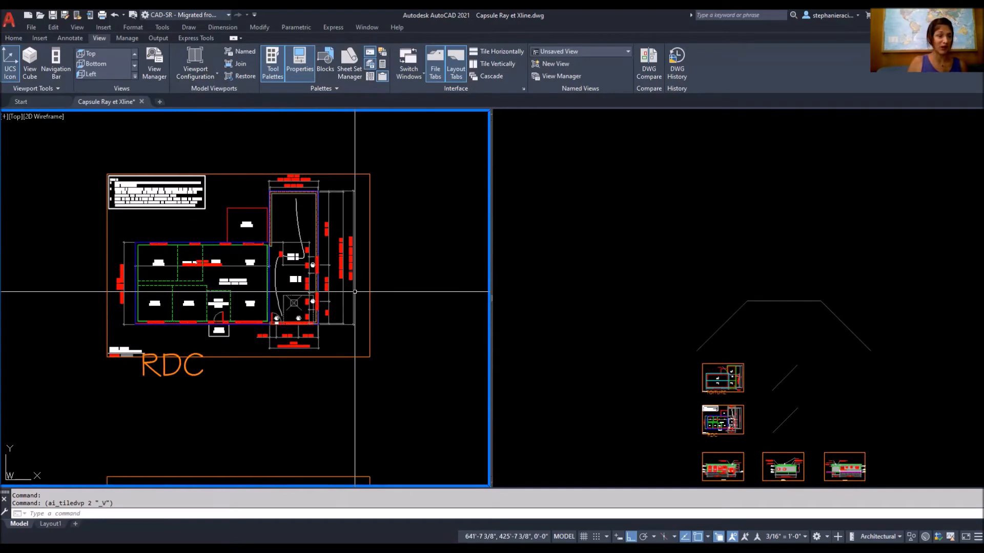
scroll(259, 334, up, 3)
scroll(282, 330, up, 1)
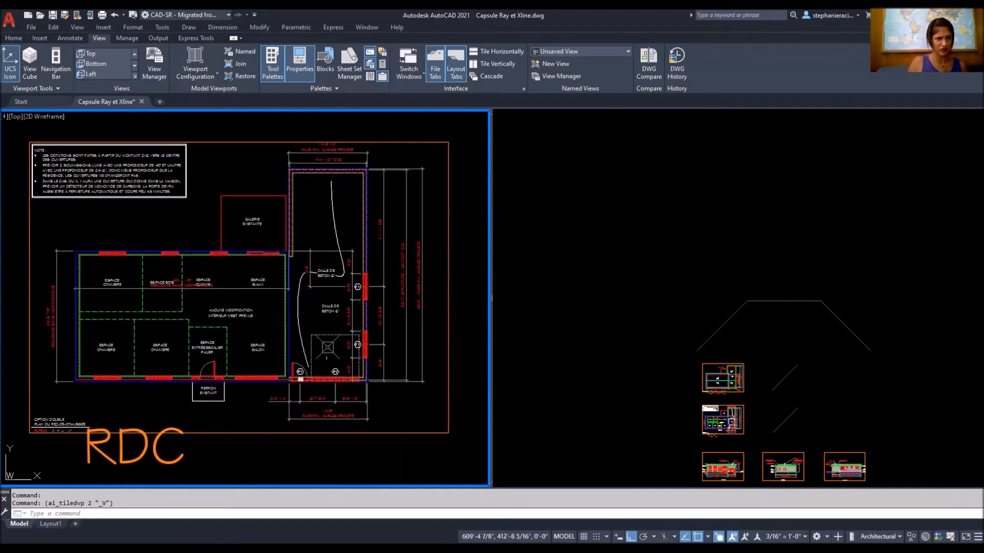
- Frame the middle elevation sheet, with the gabled side wall, in the right viewport
click(811, 275)
scroll(804, 285, up, 4)
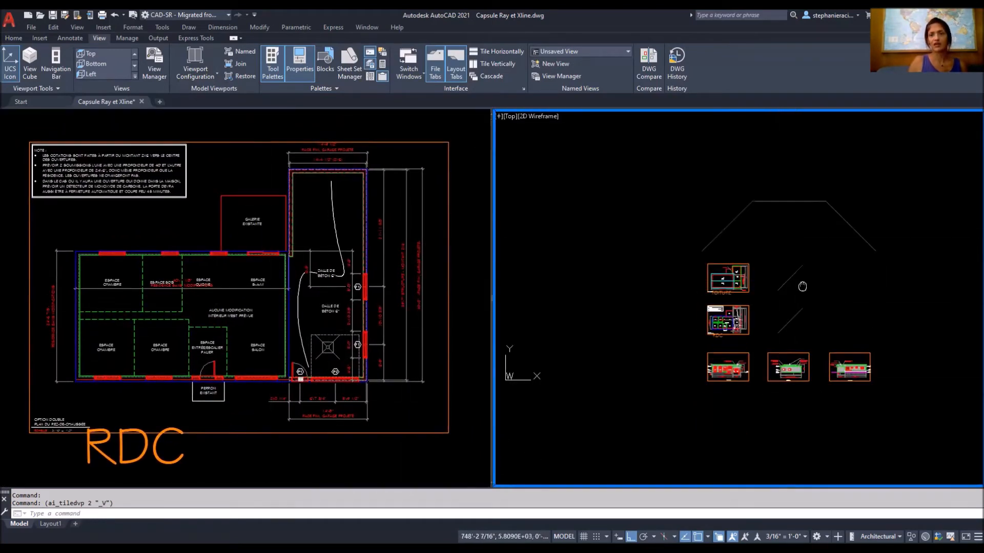
scroll(804, 197, up, 2)
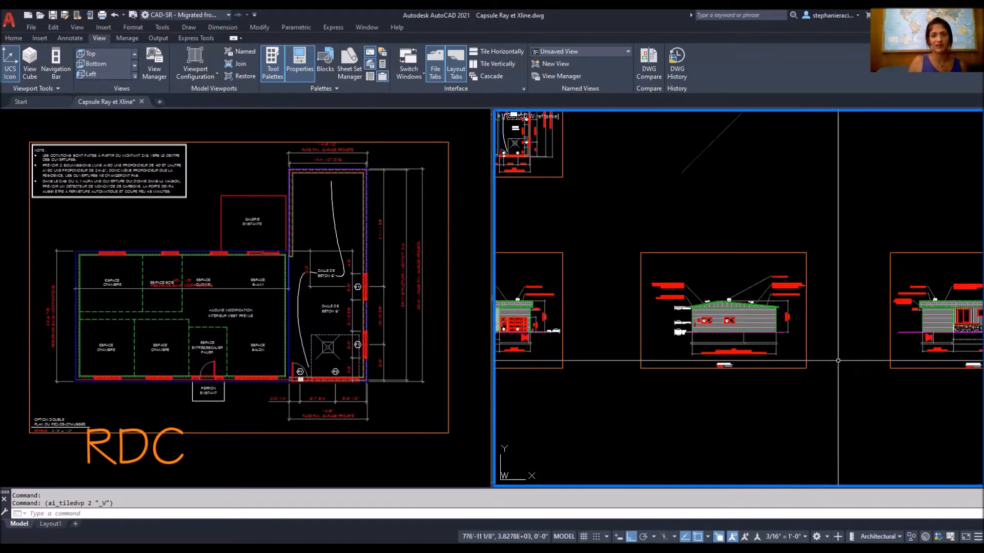
middle_drag(739, 350, 825, 328)
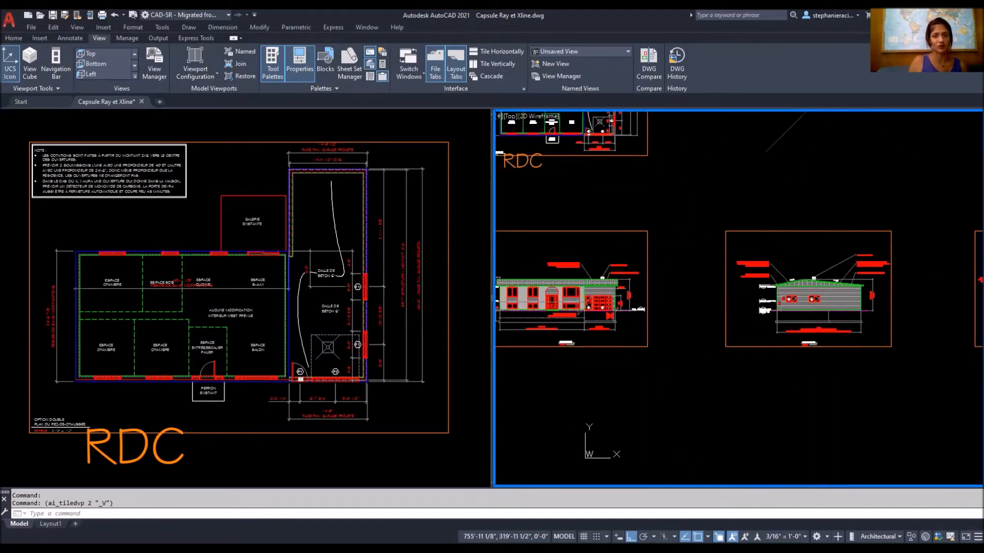
scroll(825, 329, up, 2)
- In the RDC plan, draw a horizontal ray from the garage's outer wall corner between door P2 and window F1, running rightward past the dimensions
click(341, 349)
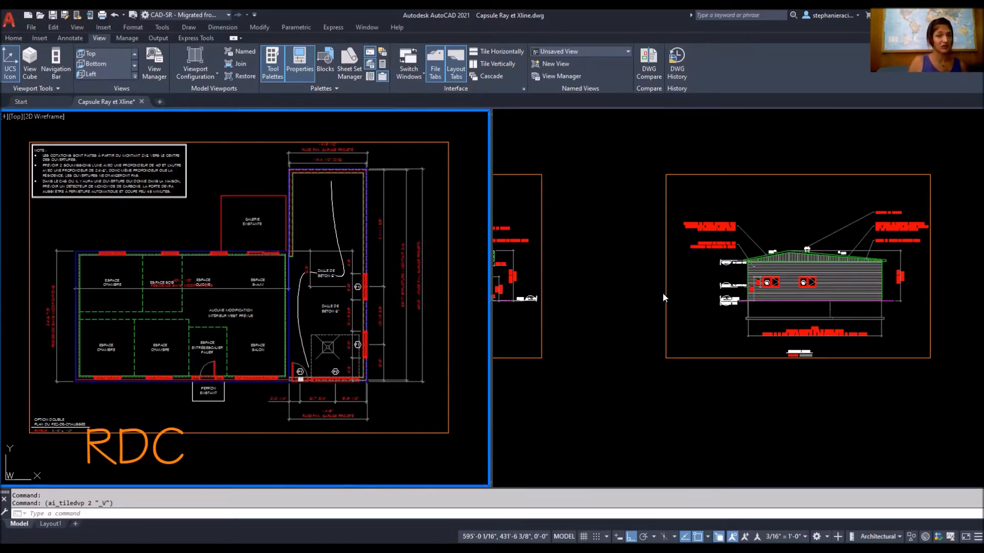
click(403, 411)
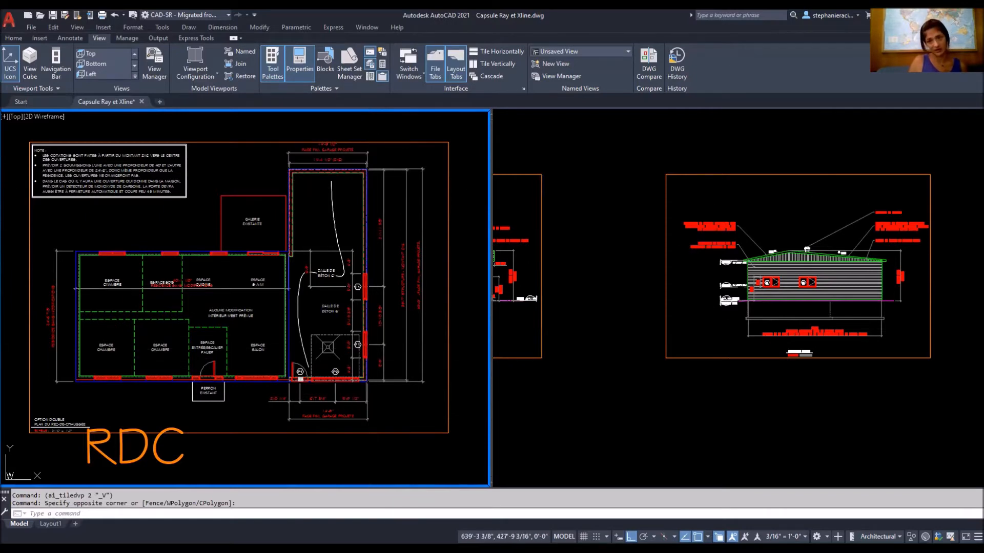
scroll(367, 366, up, 6)
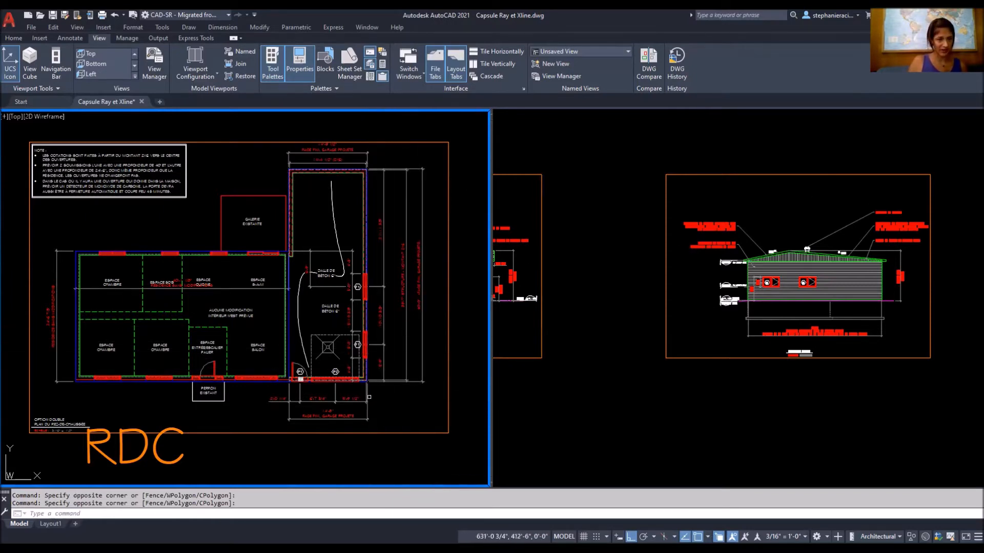
scroll(367, 367, up, 2)
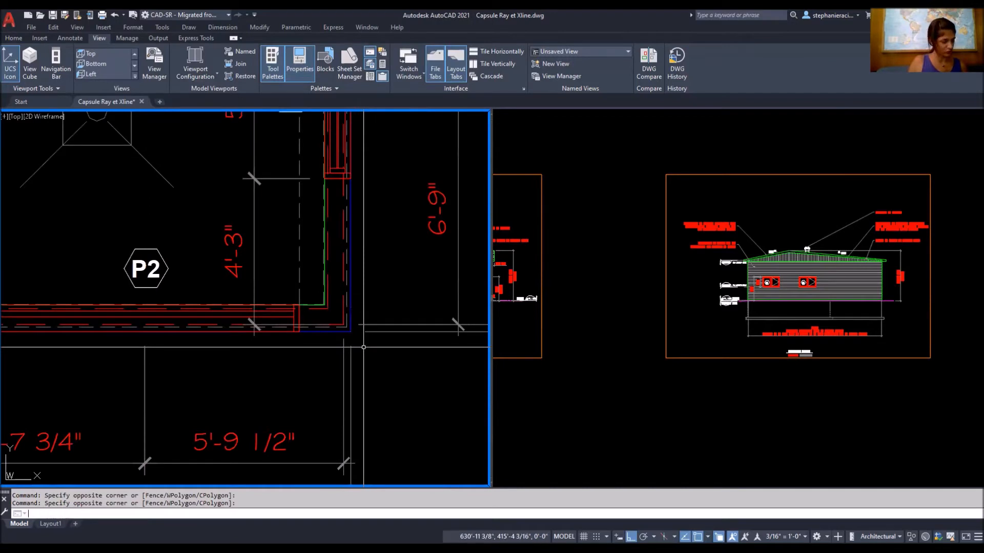
key(Return)
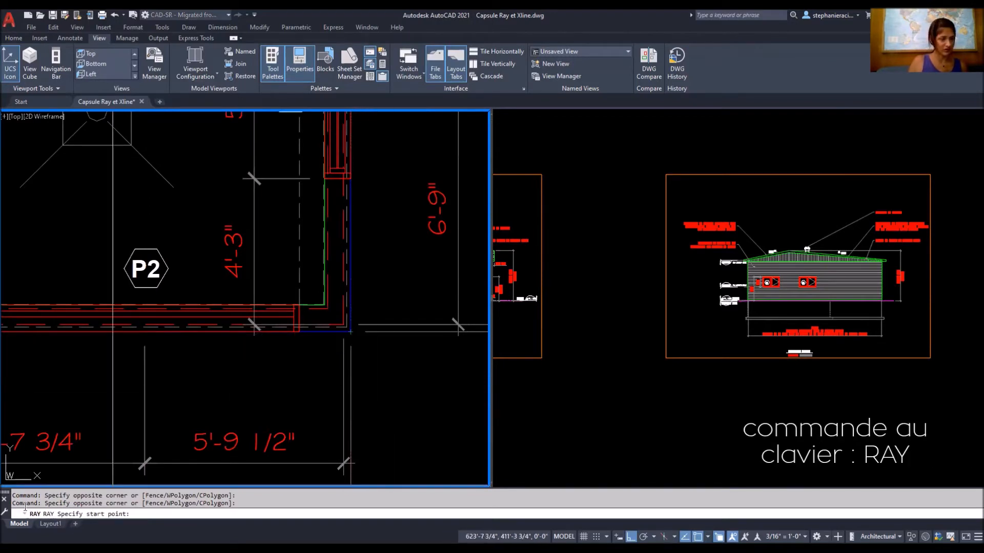
click(350, 332)
scroll(451, 393, up, 2)
scroll(440, 387, down, 4)
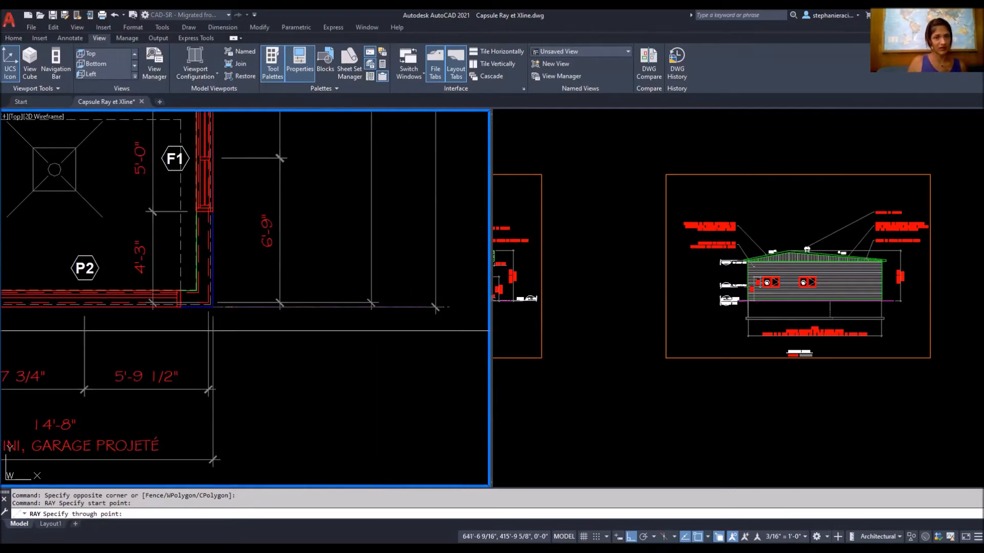
click(447, 319)
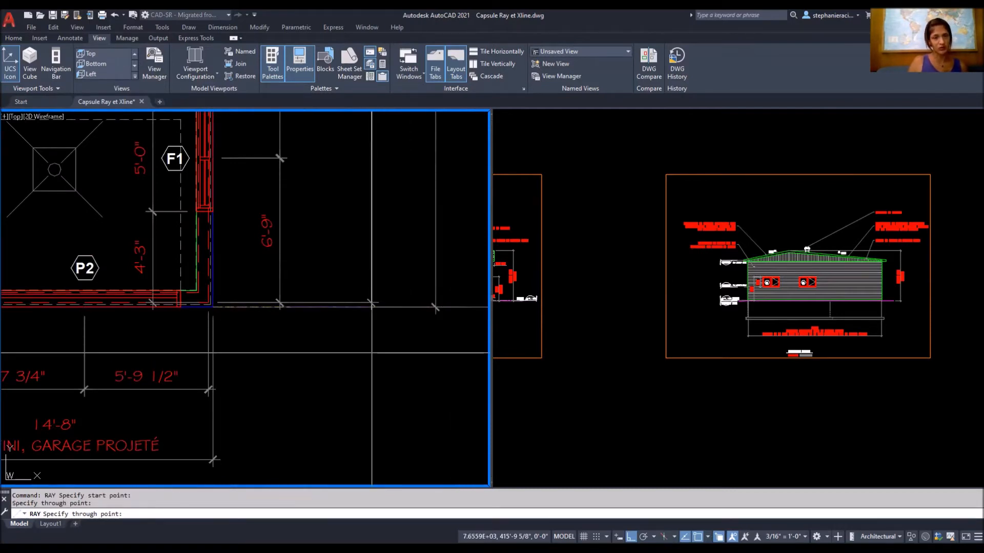
- Draw a vertical ray downward from where the garage's horizontal ray meets the diagonal reference line beside the RDC plan
scroll(372, 348, down, 4)
middle_drag(399, 349, 298, 353)
key(Escape)
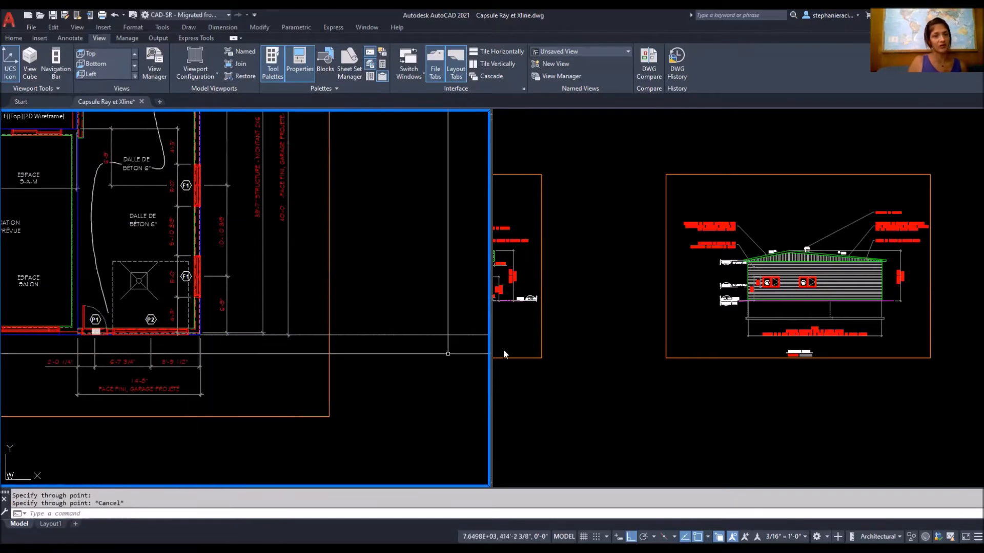
scroll(320, 339, down, 8)
middle_drag(400, 355, 325, 343)
scroll(328, 336, up, 4)
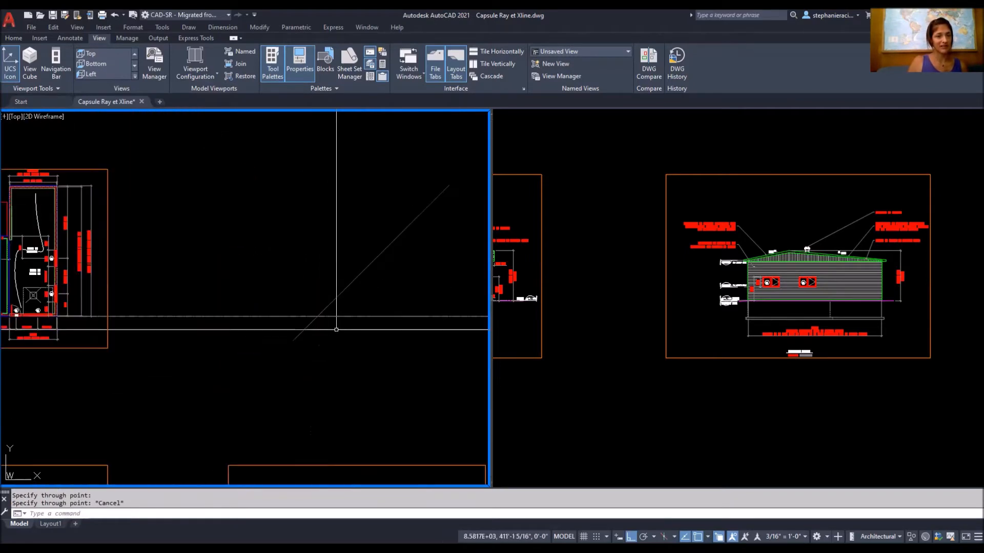
text(ray)
key(Return)
click(317, 316)
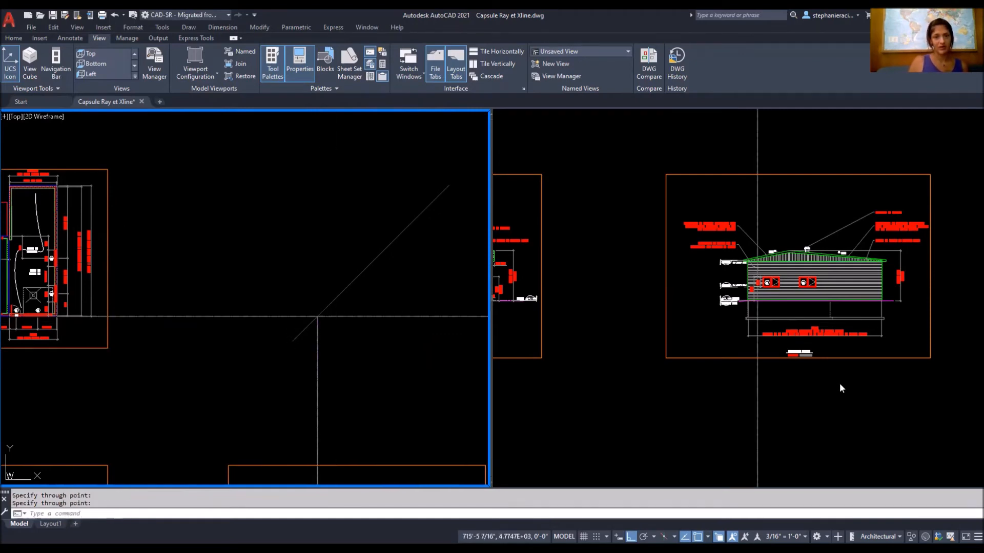
- Move the whole middle elevation sheet horizontally so the building's left wall edge sits on the projected vertical ray
click(900, 385)
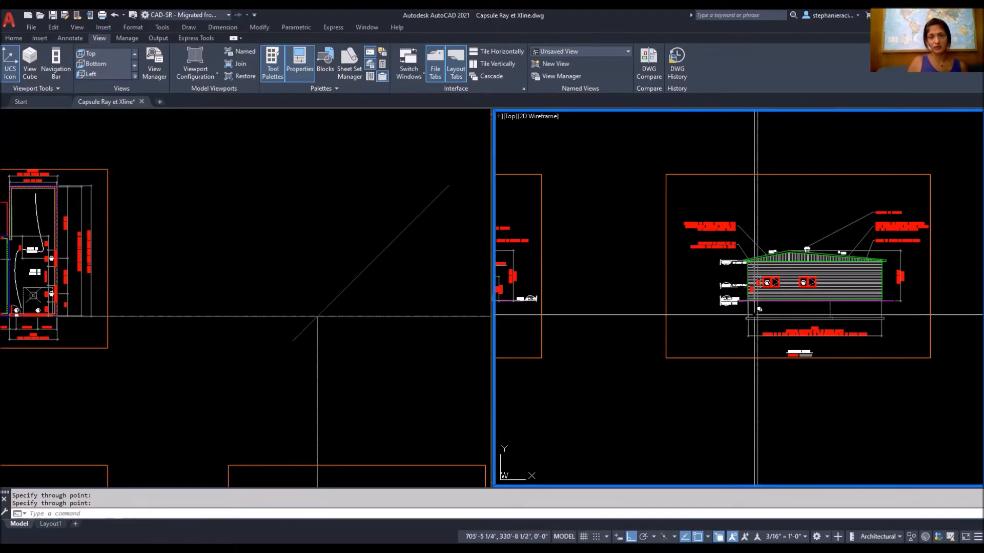
click(621, 394)
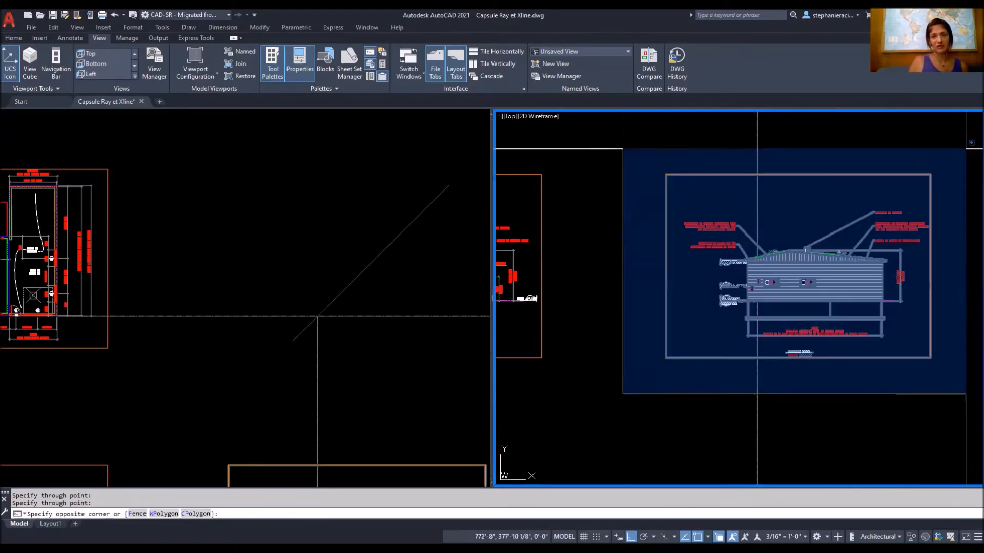
click(966, 148)
text(m)
key(Return)
scroll(787, 270, up, 2)
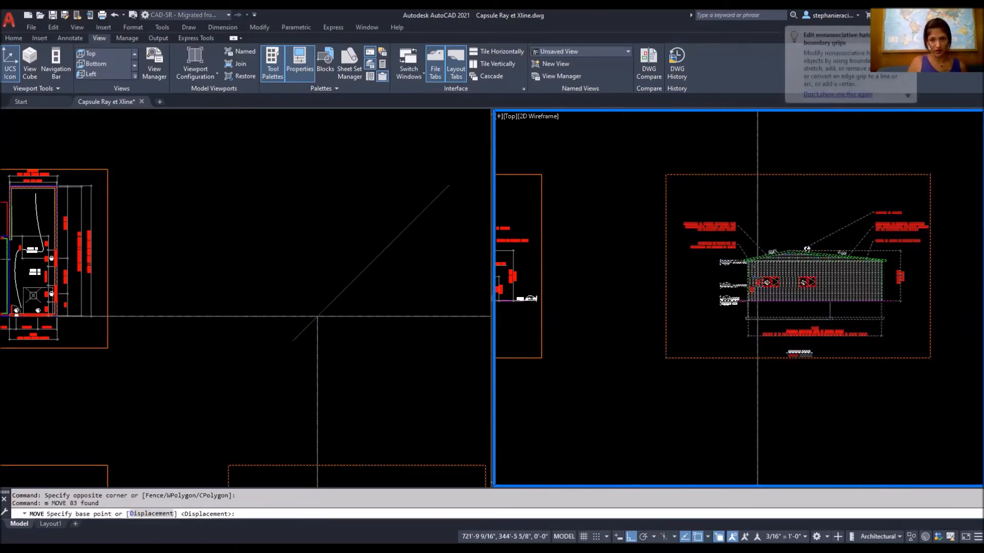
scroll(786, 270, up, 2)
scroll(717, 258, up, 5)
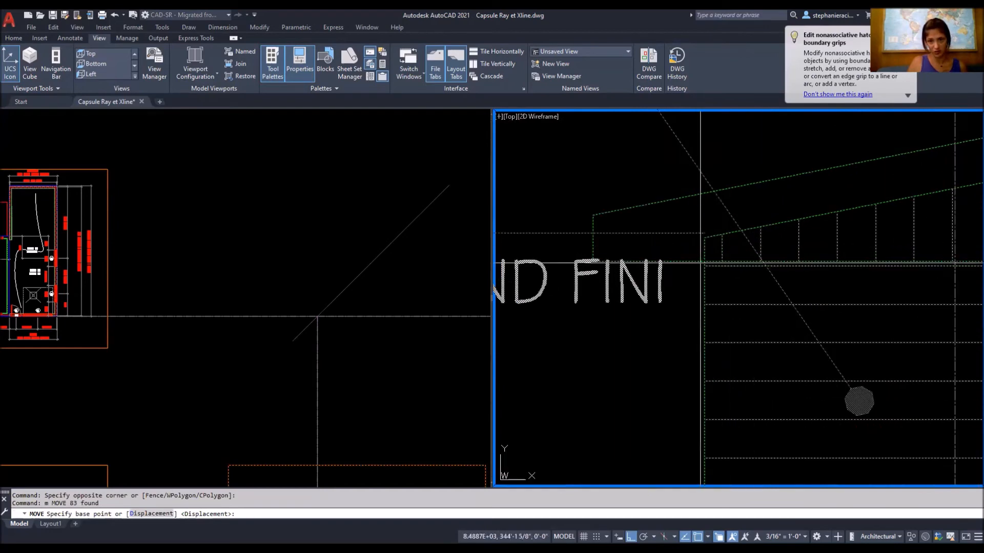
click(712, 254)
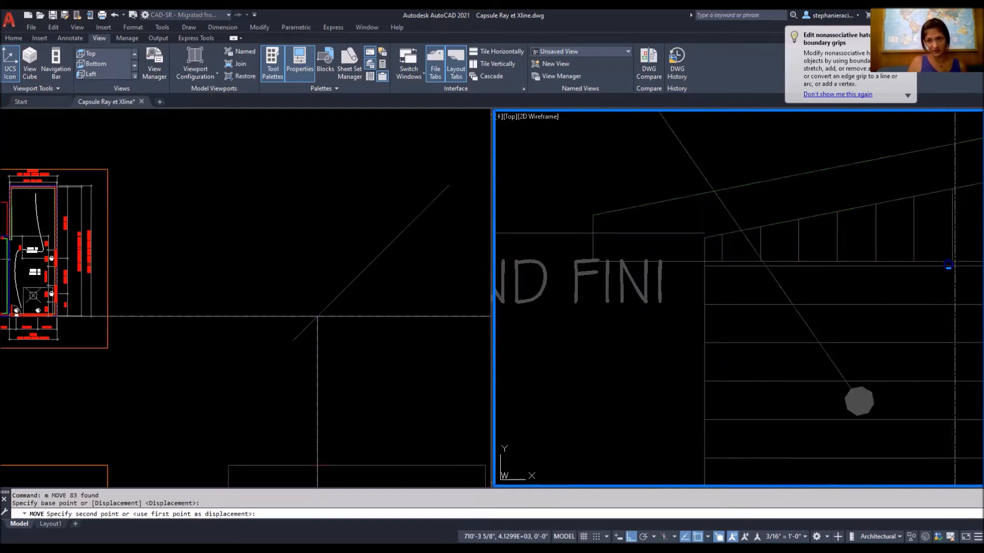
click(948, 264)
scroll(736, 273, down, 9)
- Draw a horizontal ray rightward from the upper-right outer corner of the garage in the RDC plan
click(270, 252)
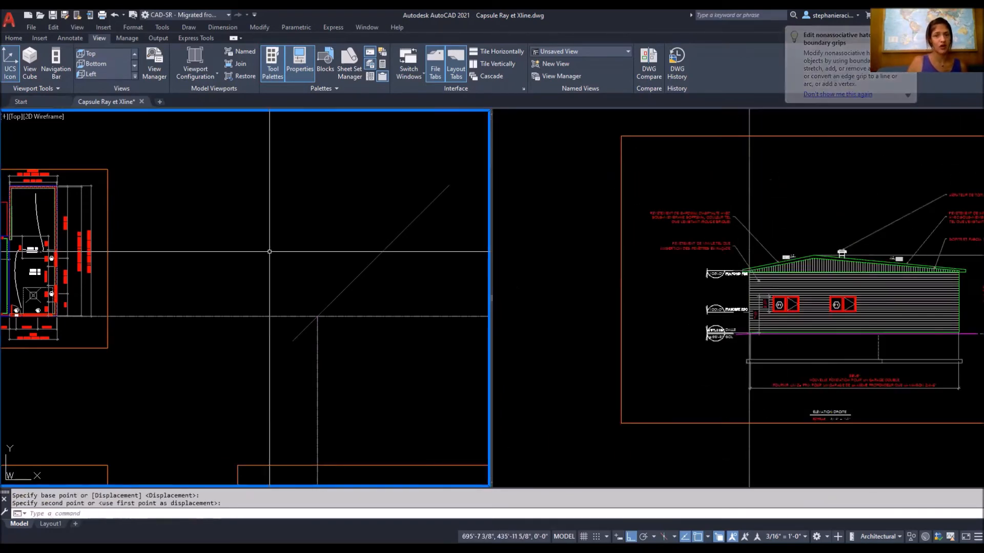
text(ray)
key(Return)
scroll(170, 211, up, 6)
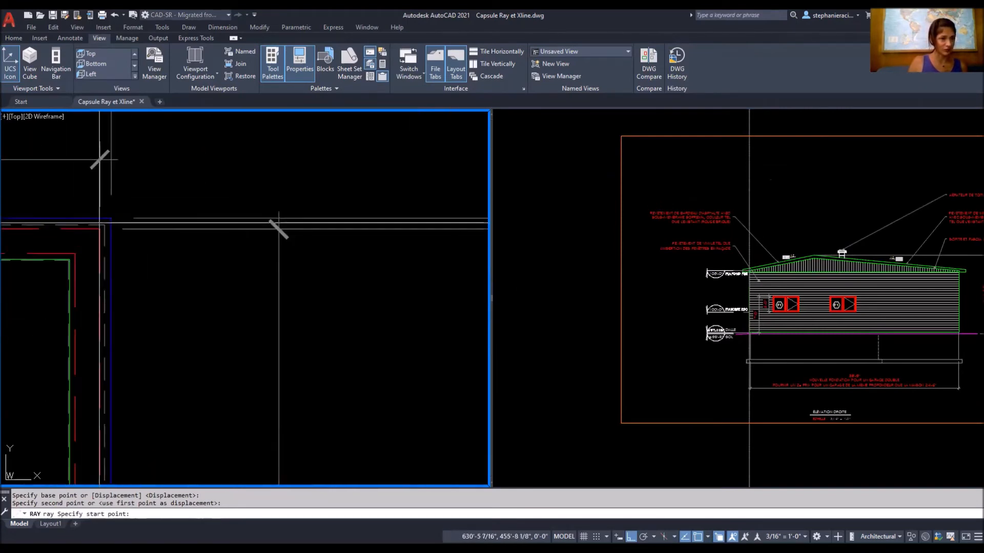
click(113, 218)
click(182, 174)
key(Return)
- Draw a vertical ray downward from where the upper horizontal ray meets the diagonal reference line
scroll(139, 243, down, 12)
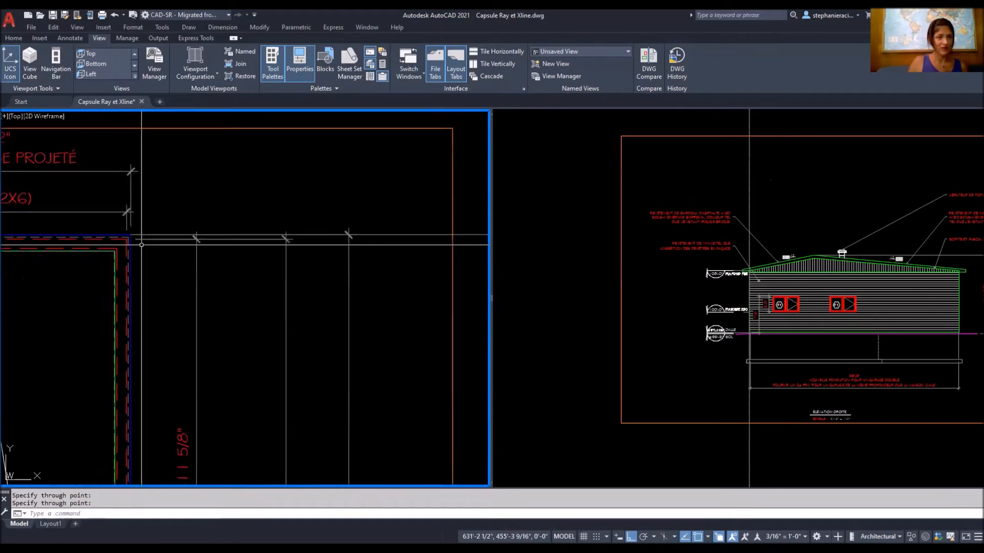
scroll(354, 253, up, 4)
key(Return)
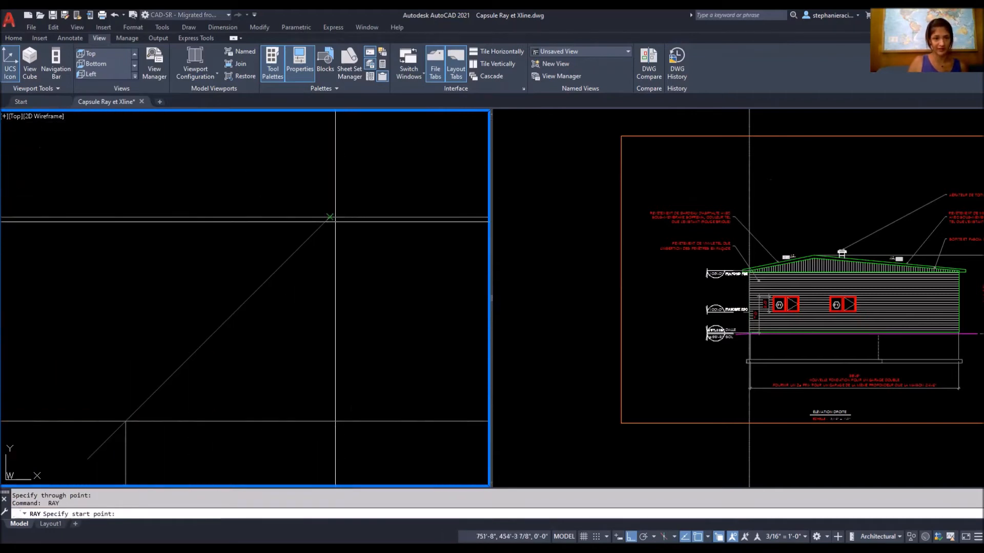
click(329, 216)
click(338, 268)
key(Return)
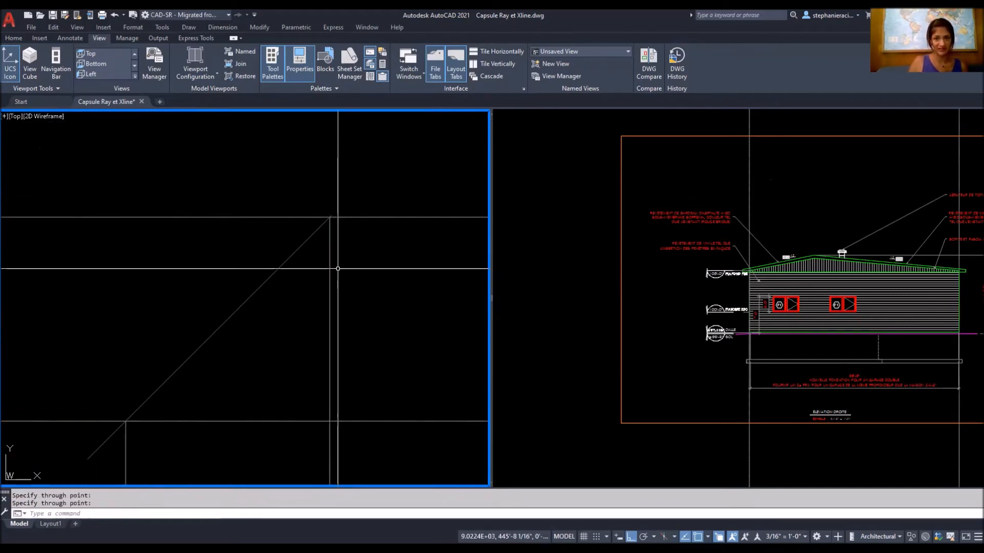
- Check the alignment of the second vertical ray with the right wall edge of the middle elevation
click(881, 186)
middle_drag(959, 294, 806, 261)
scroll(842, 248, up, 6)
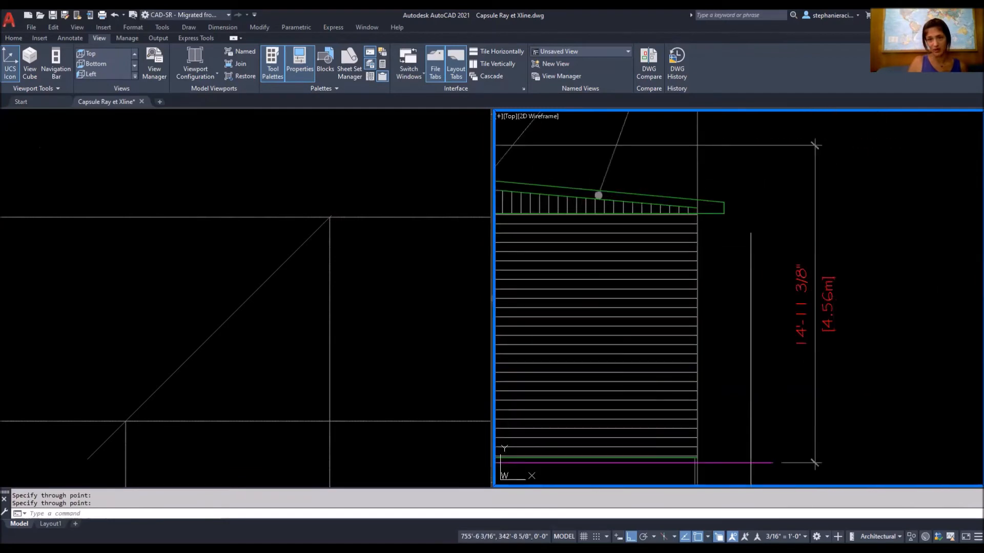
scroll(717, 226, up, 5)
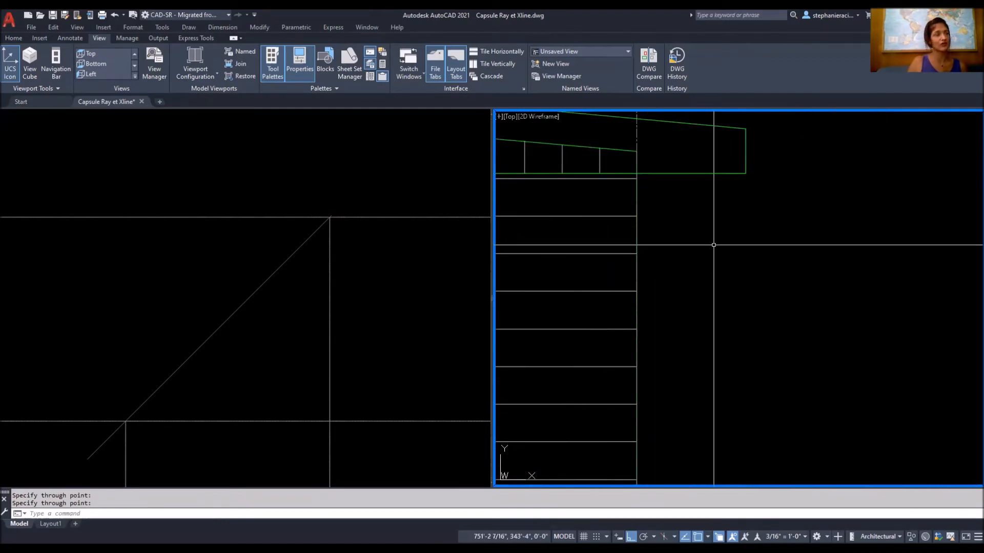
scroll(714, 245, down, 6)
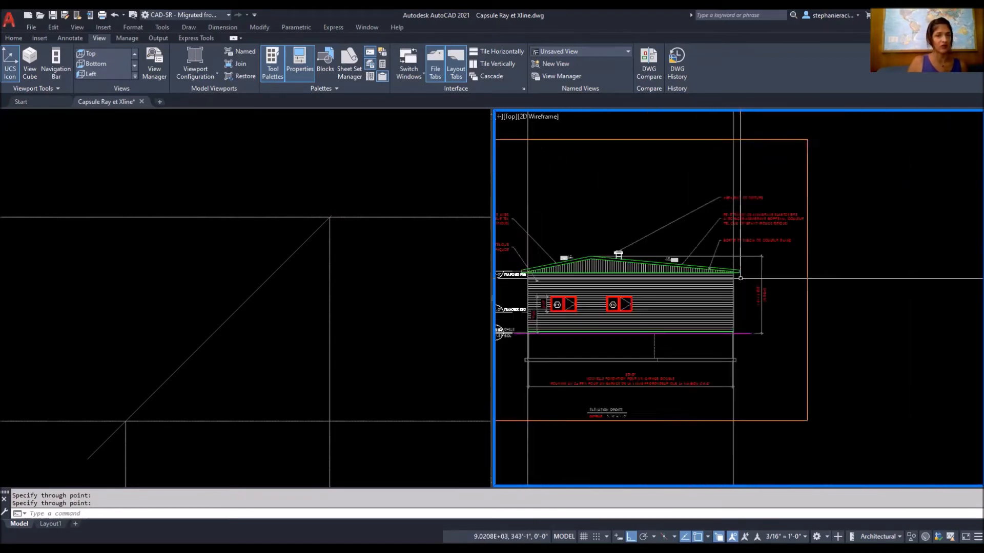
click(272, 333)
scroll(272, 333, down, 8)
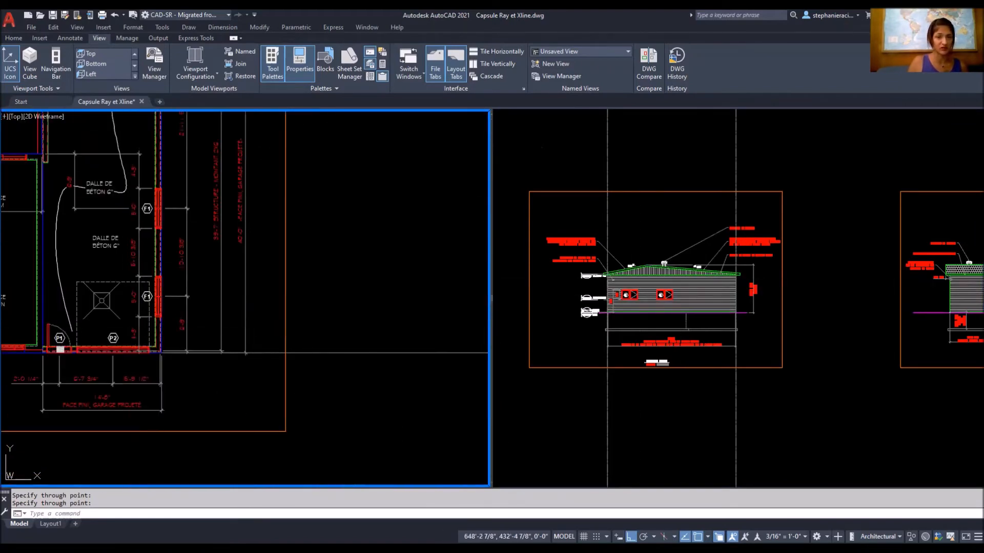
- Erase the two horizontal and two vertical rays projected from the RDC plan, keeping the diagonal reference lines
click(678, 236)
scroll(678, 236, down, 6)
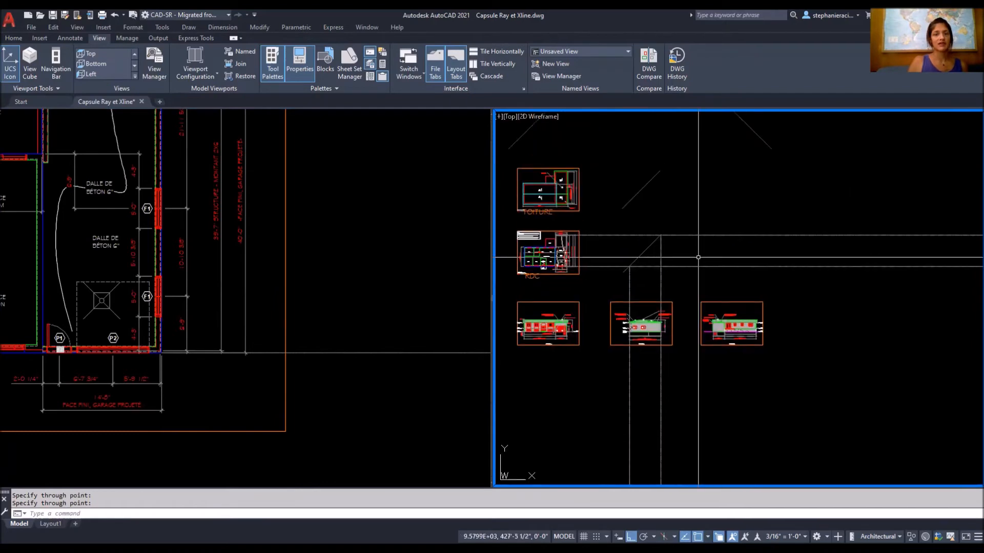
click(754, 276)
click(732, 207)
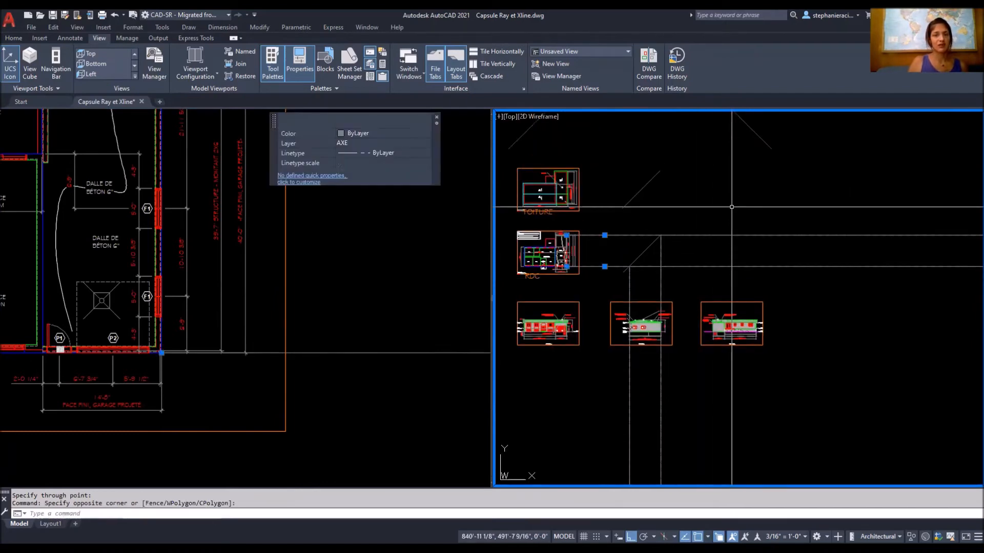
click(676, 288)
click(610, 285)
text(e)
key(space)
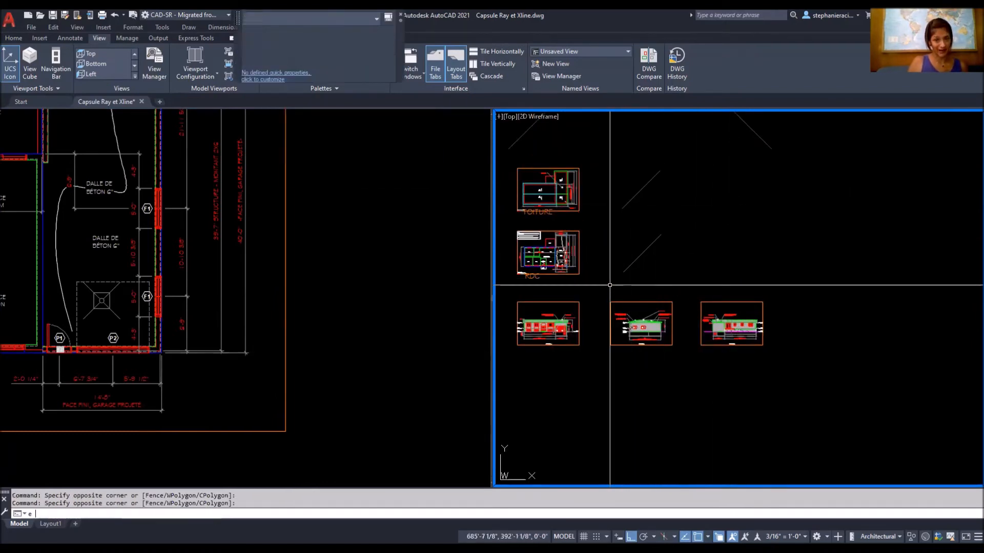
- Inspect the horizontal reference line joining the two large diagonals above the plans and clear the selection
middle_drag(604, 211, 609, 311)
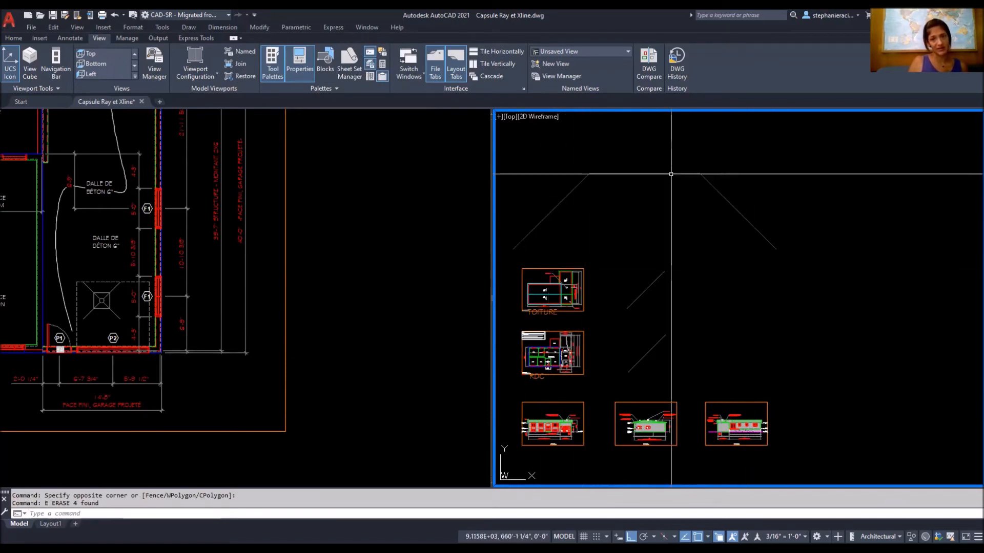
click(650, 157)
click(637, 185)
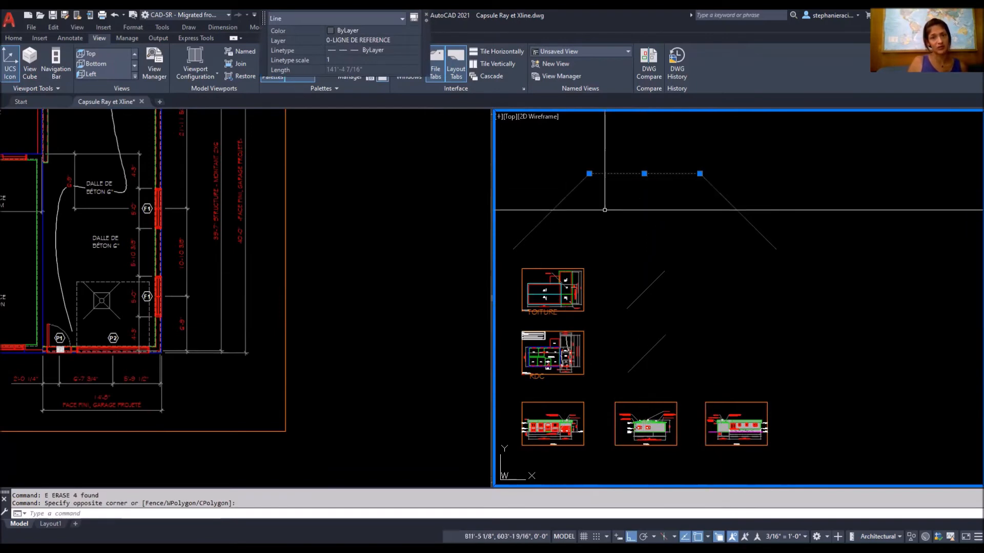
key(Escape)
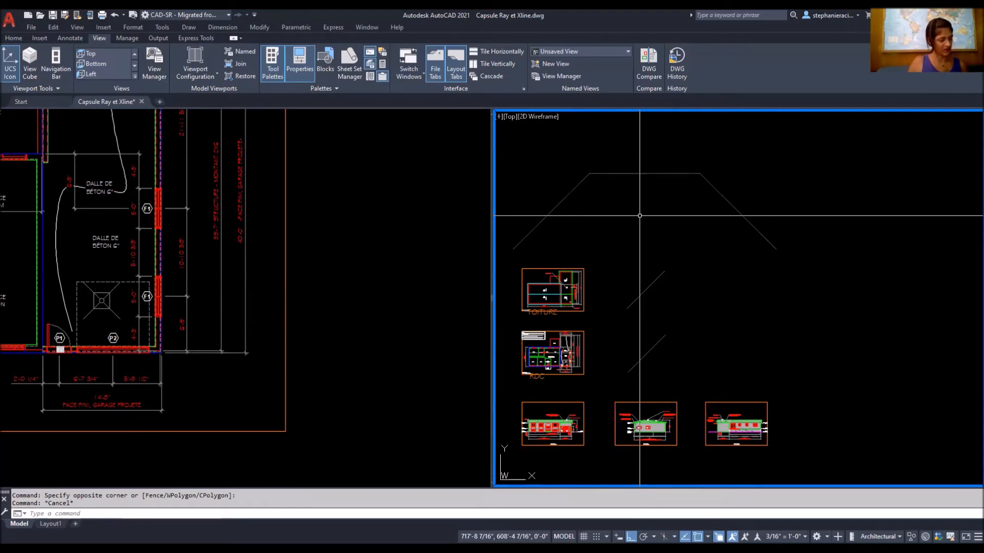
text(lin)
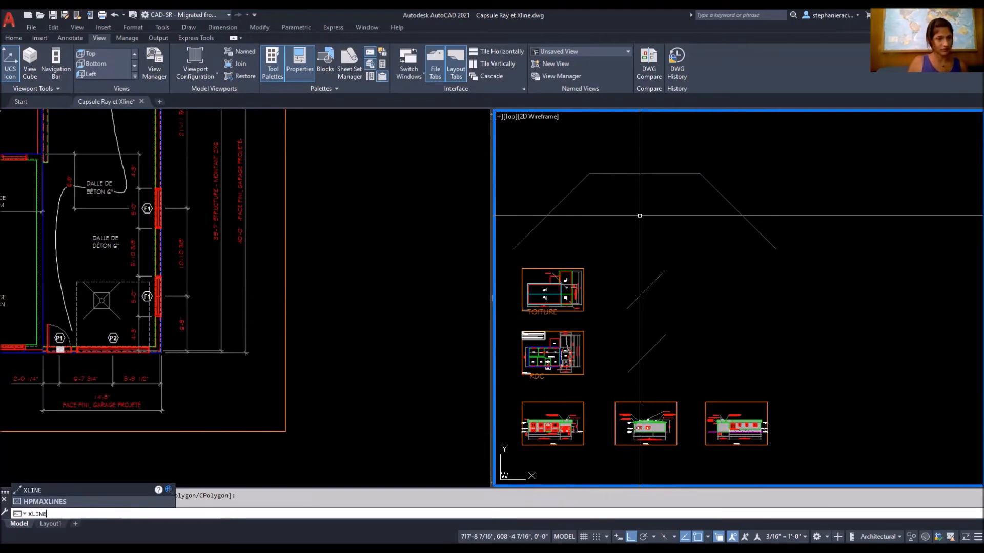
text(e)
key(Return)
scroll(540, 280, up, 2)
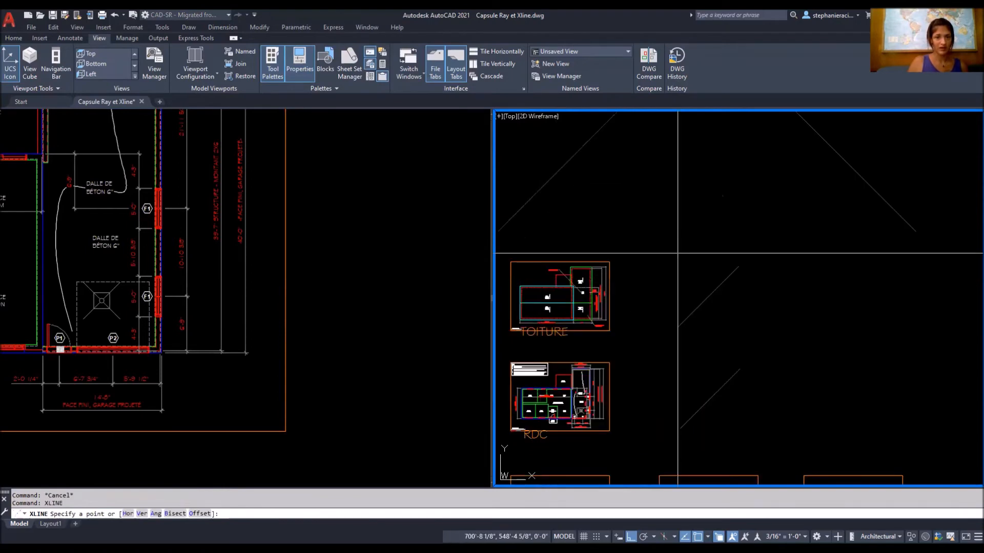
click(132, 287)
scroll(131, 292, down, 4)
scroll(132, 268, up, 7)
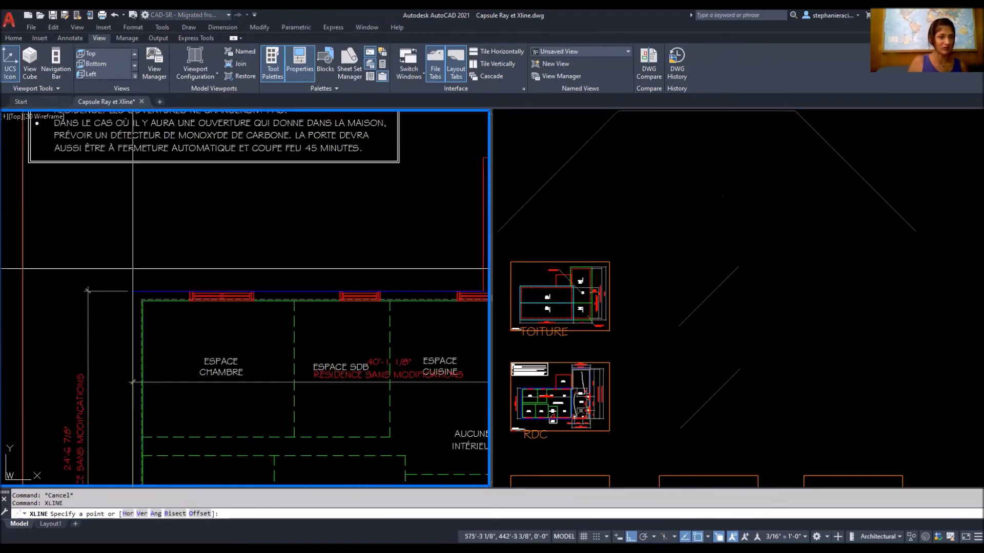
click(133, 291)
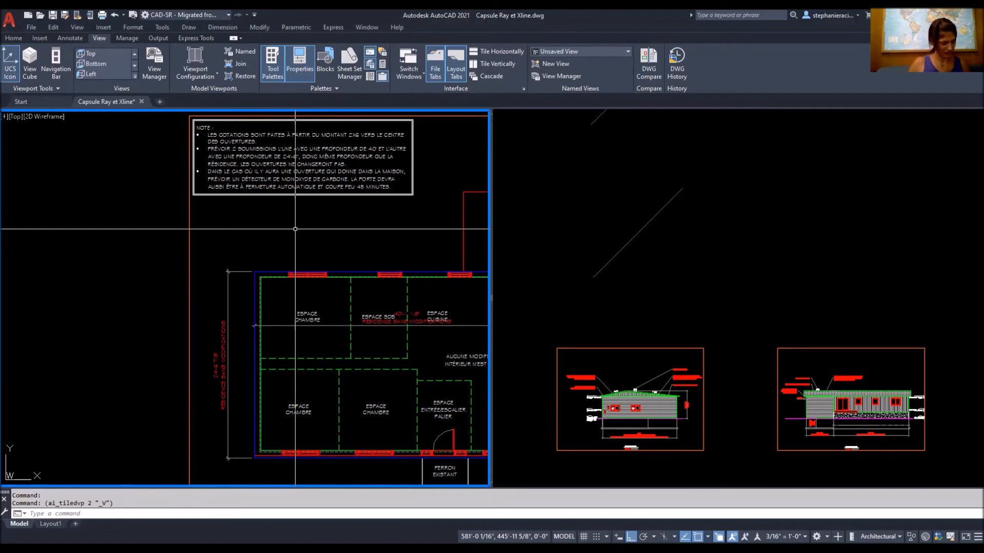
- Draw a vertical construction line with XLINE through the upper-left outer corner of the house in the RDC plan
text(XLINE)
key(Return)
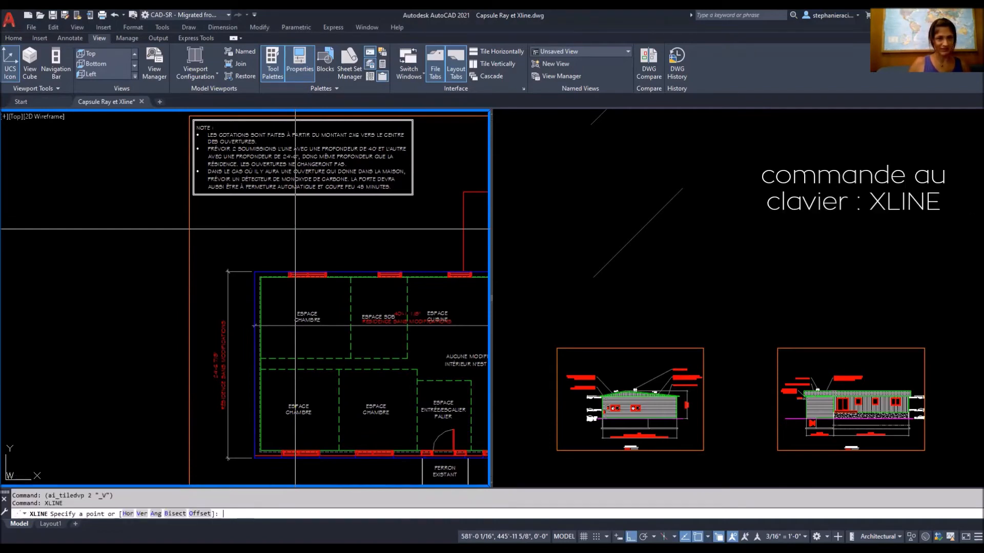
click(255, 270)
click(268, 226)
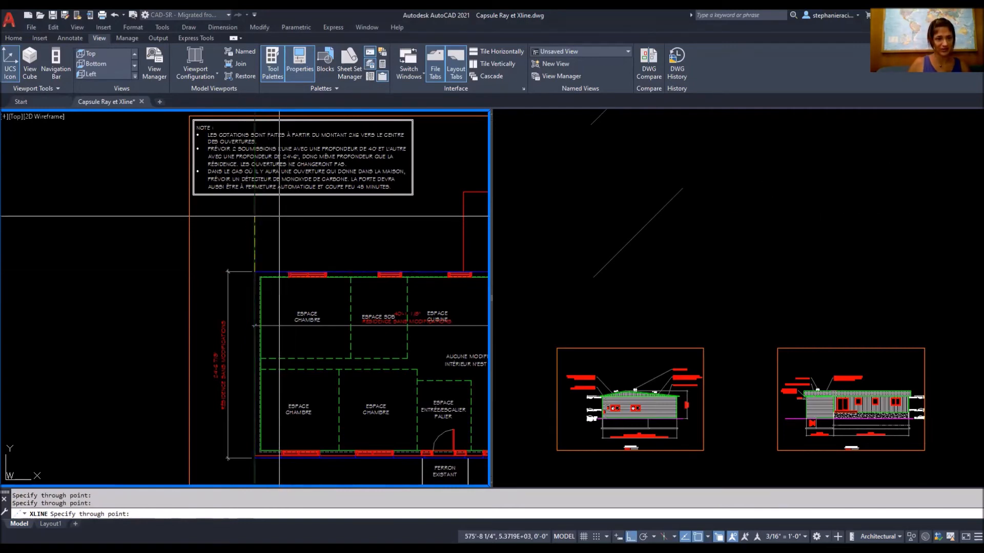
key(Return)
- Draw a vertical construction line through the garage's upper-left outer corner in the RDC plan
scroll(328, 216, down, 4)
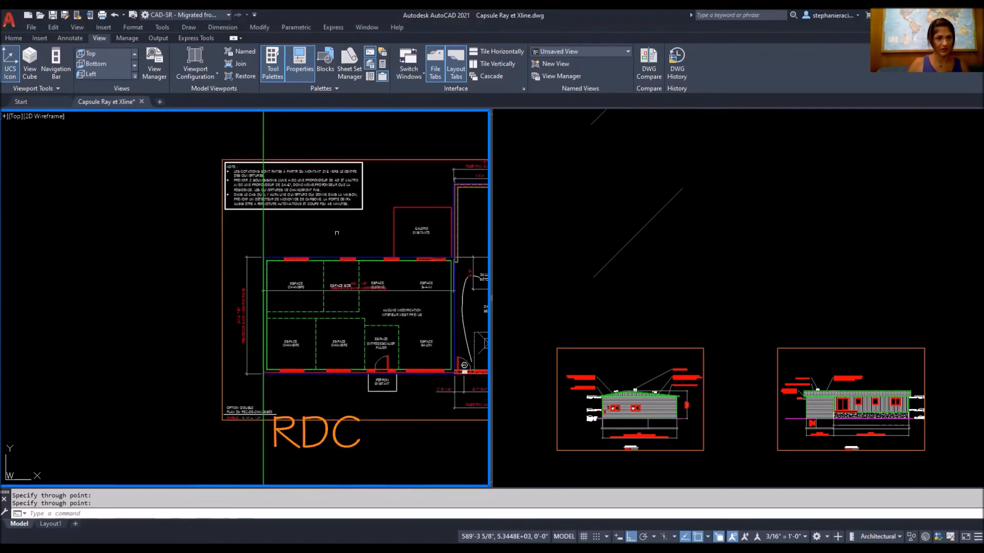
scroll(367, 195, up, 5)
scroll(352, 197, down, 3)
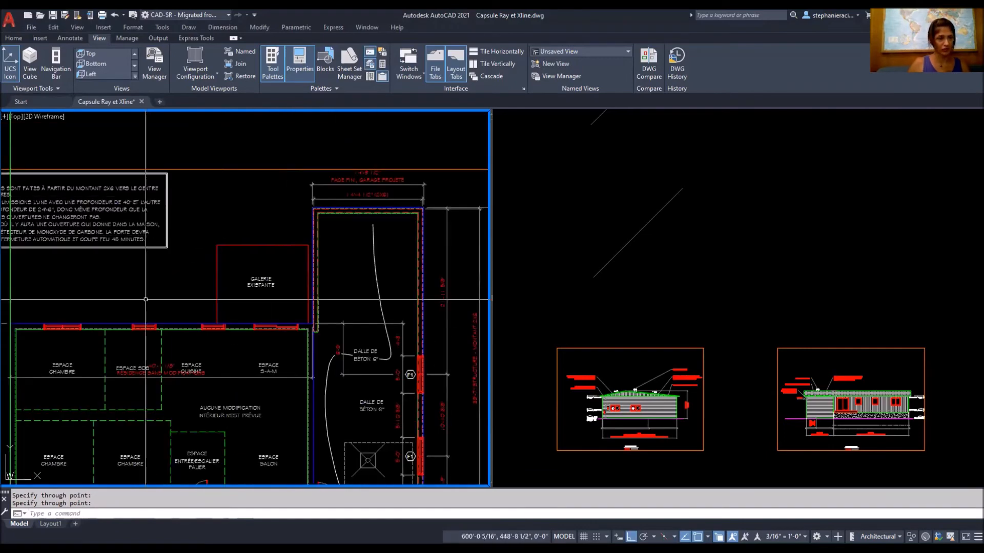
scroll(301, 200, up, 3)
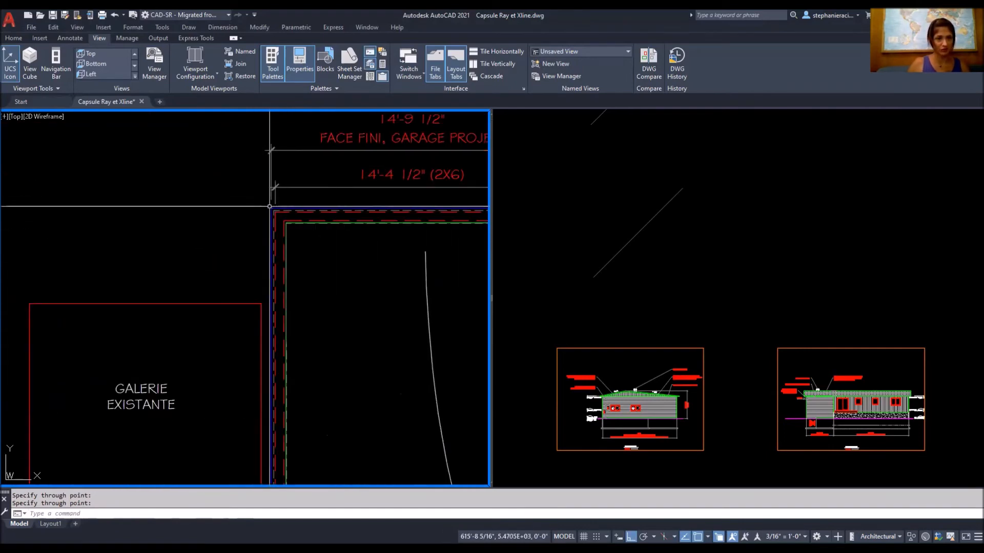
key(Return)
click(270, 207)
scroll(257, 246, down, 6)
click(260, 148)
key(Return)
- Draw a vertical construction line through the garage's upper-right outer corner in the RDC plan
scroll(360, 236, up, 5)
key(Return)
click(343, 246)
click(391, 127)
key(Return)
scroll(392, 232, down, 5)
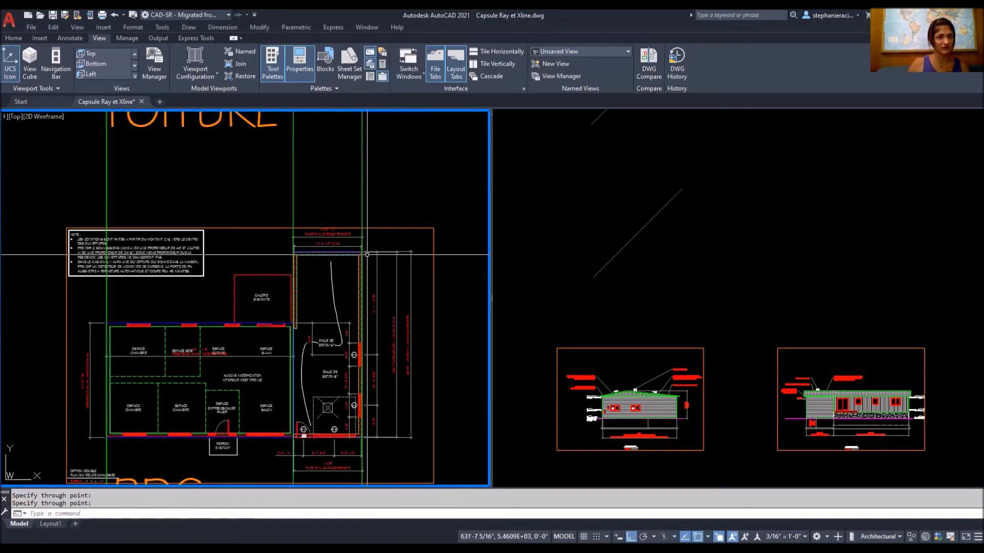
- Locate the midpoint of the horizontal reference line between the two large diagonals above the plans and clear the selection
scroll(392, 232, down, 8)
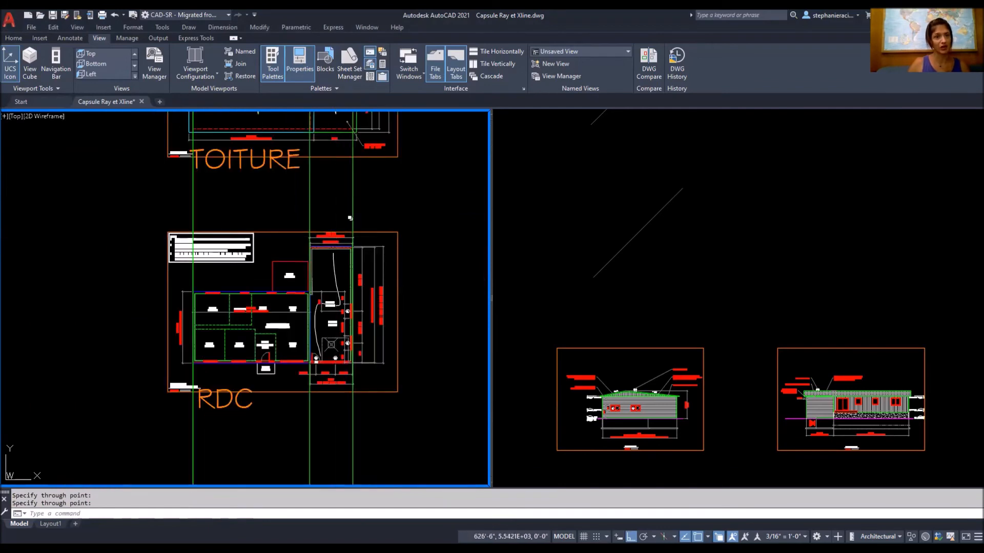
mouse_move(397, 246)
middle_down()
mouse_move(310, 218)
mouse_move(300, 204)
middle_up()
click(313, 159)
click(299, 201)
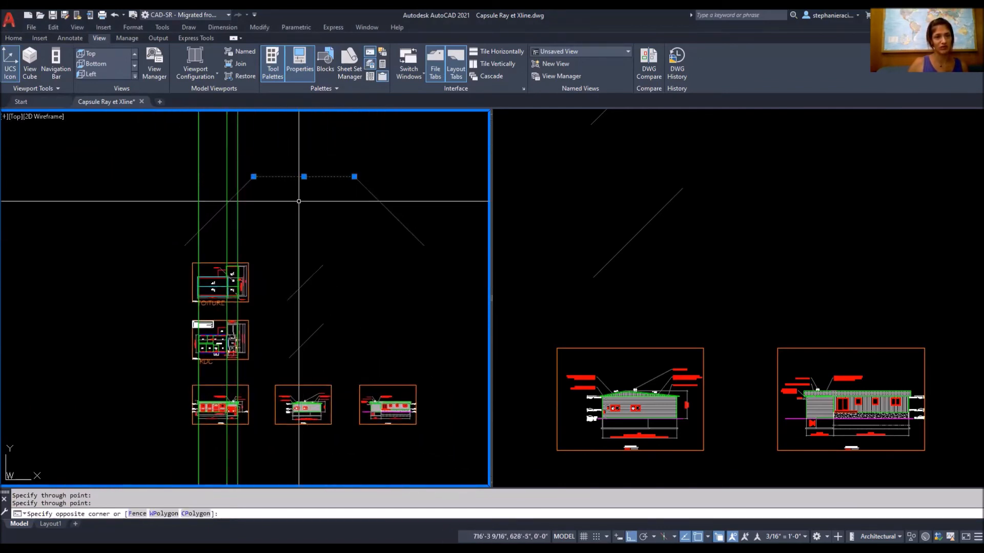
key(Escape)
- Mirror the vertical construction lines about a vertical axis through the midpoint of the horizontal reference line, keeping the source lines
click(252, 146)
click(185, 139)
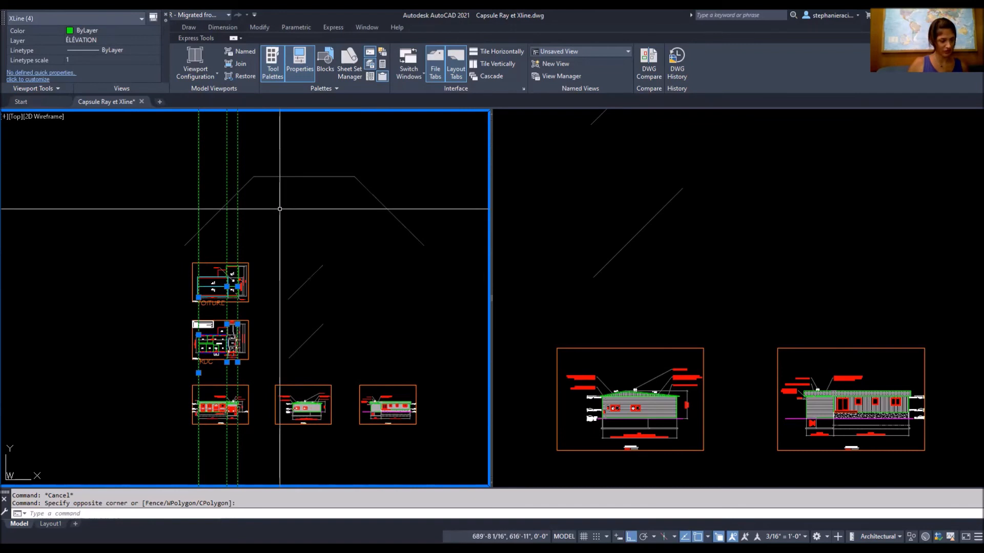
text(MI)
key(Return)
click(304, 177)
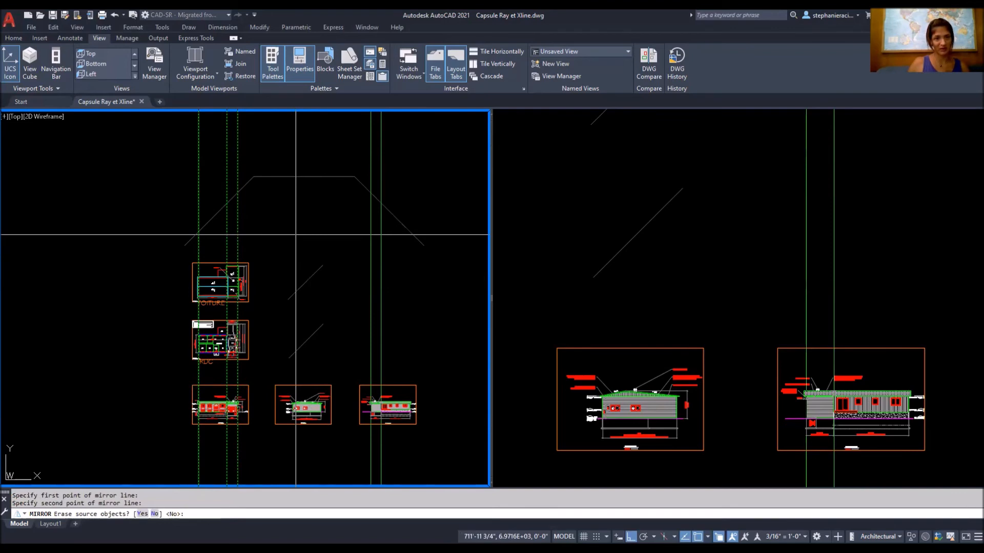
key(Return)
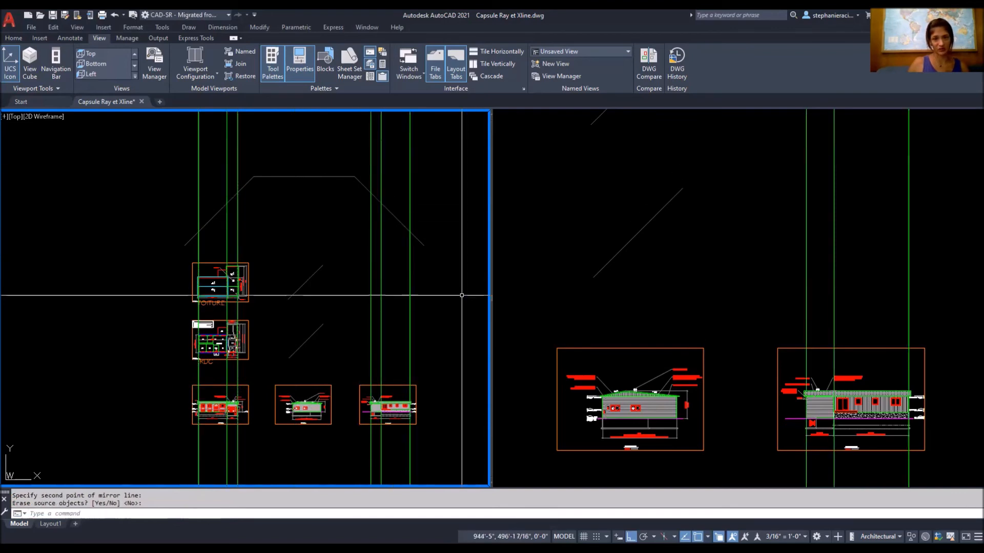
- Examine how the mirrored construction lines align with the outer walls of the garage and house in the rear elevation
click(908, 258)
scroll(679, 262, up, 8)
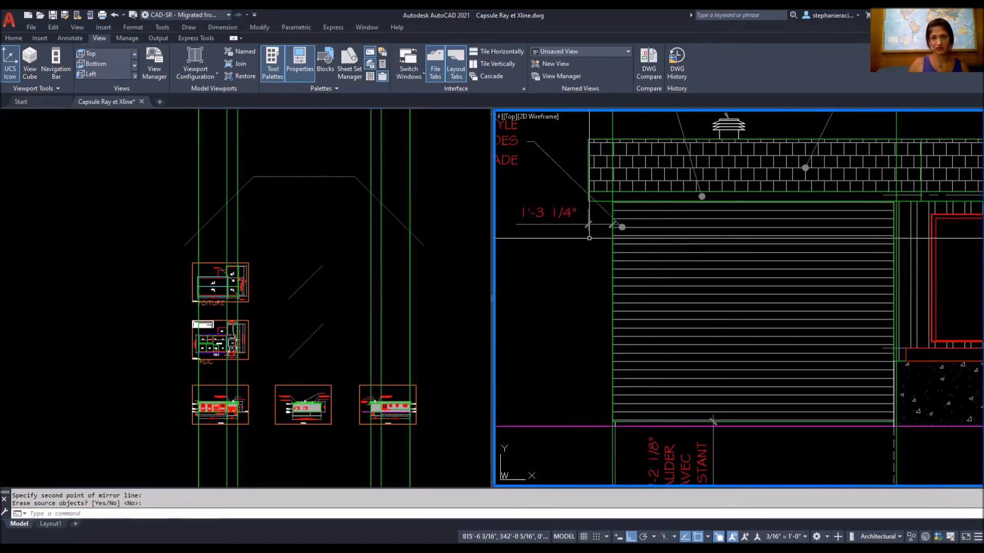
scroll(679, 263, down, 3)
scroll(660, 196, up, 8)
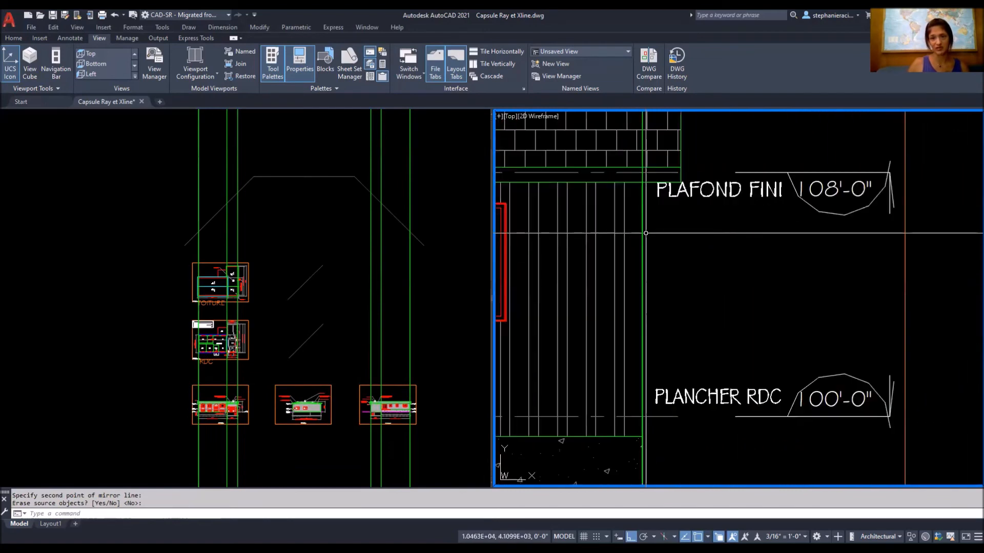
scroll(788, 310, down, 8)
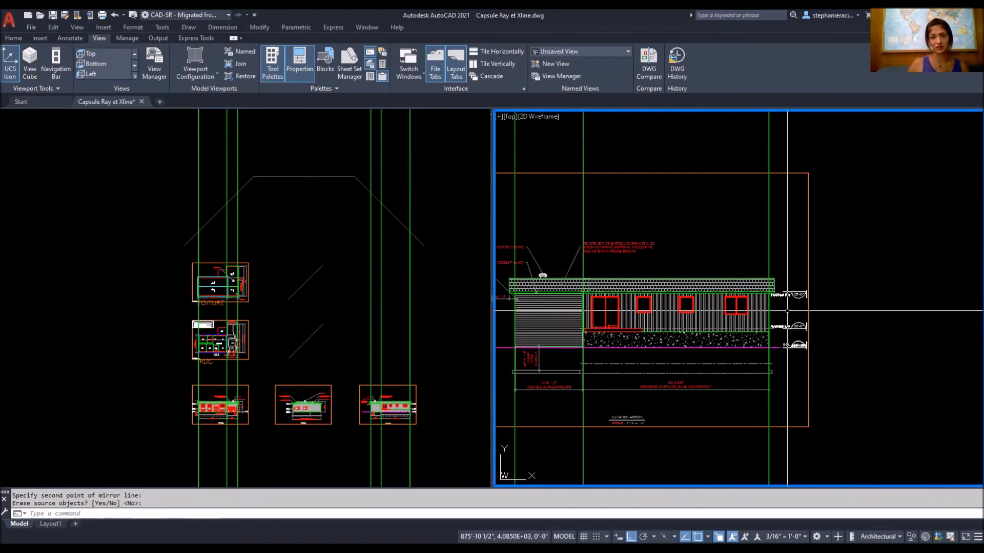